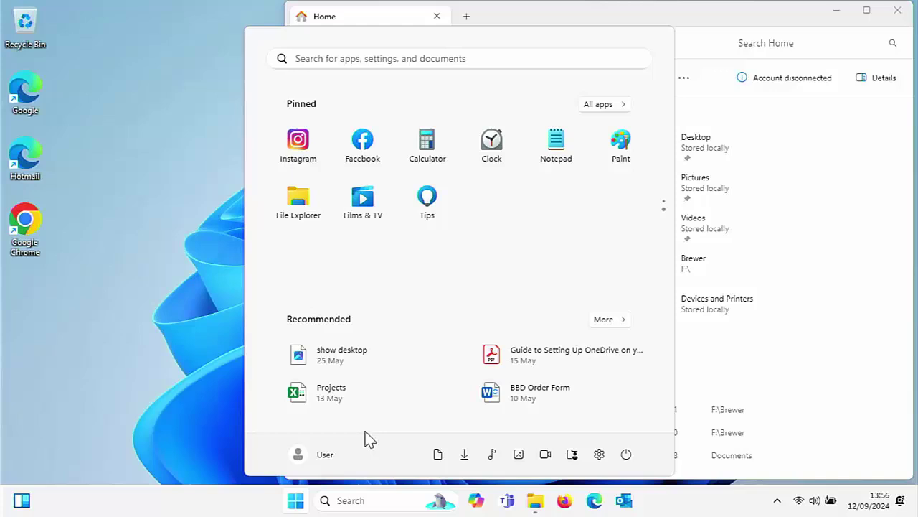
Step: Open the Documents folder and the personal folder from the Start menu shortcuts beside the power button
left_click(438, 454)
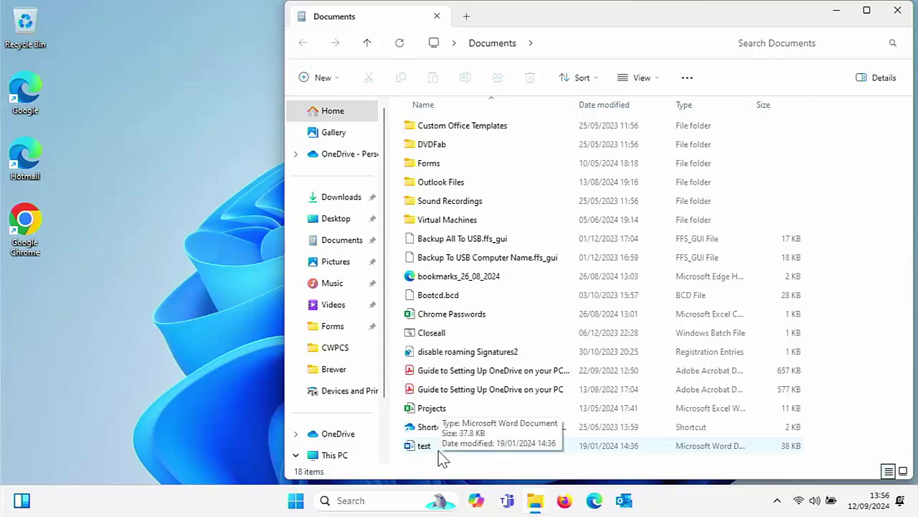
left_click(297, 502)
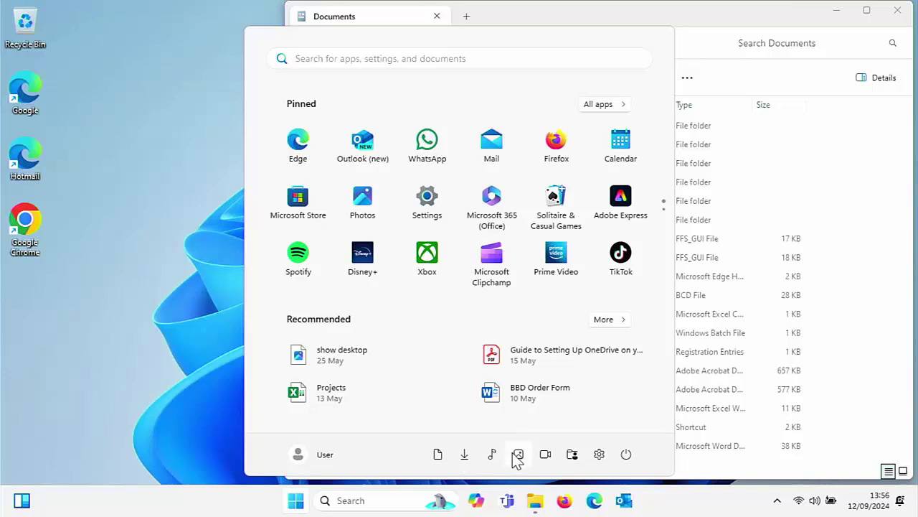
left_click(572, 454)
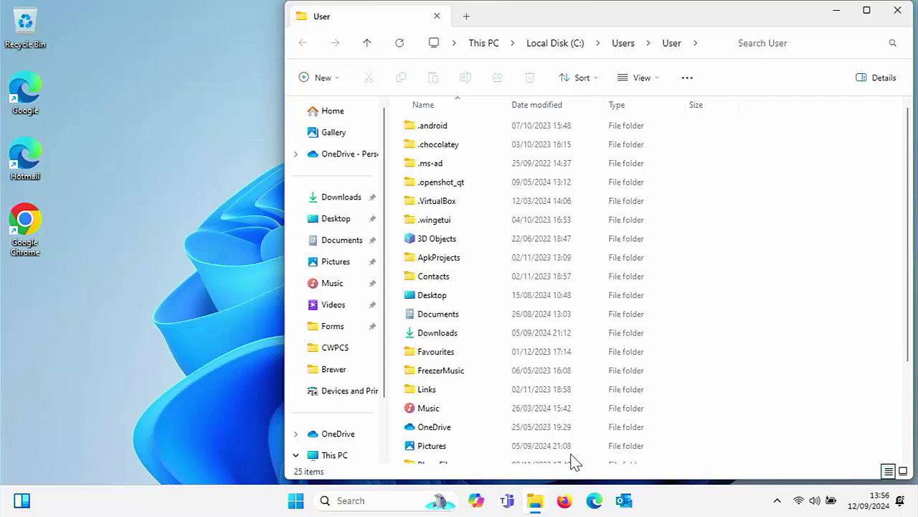
Step: Open Settings from its Start menu shortcut beside the power button, and close all open windows
left_click(297, 502)
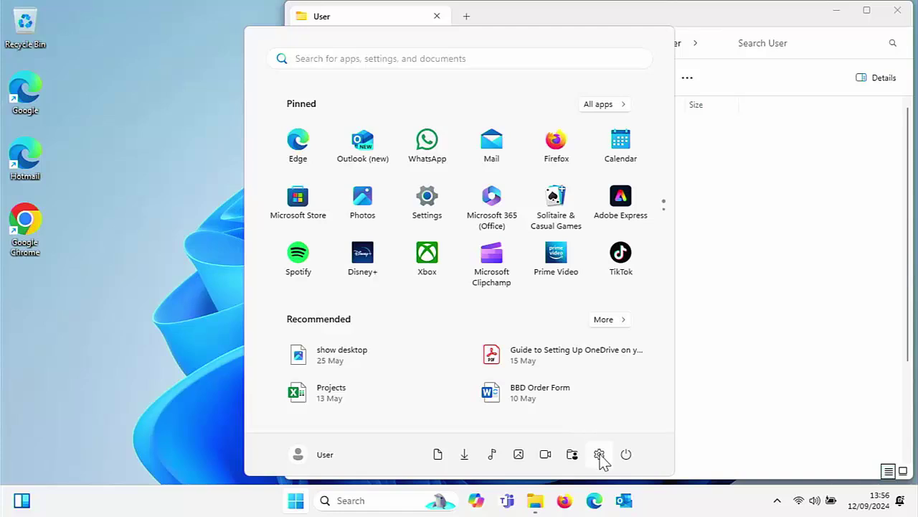
left_click(600, 455)
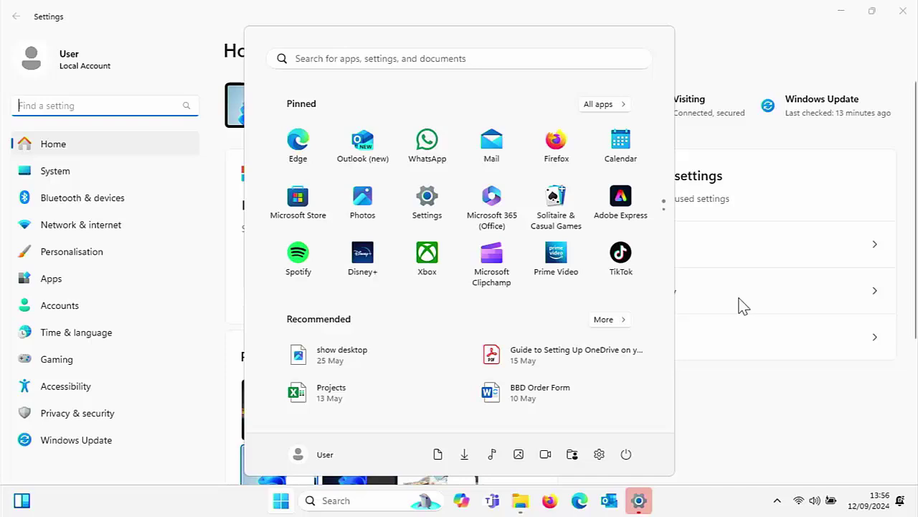
left_click(743, 305)
left_click(742, 305)
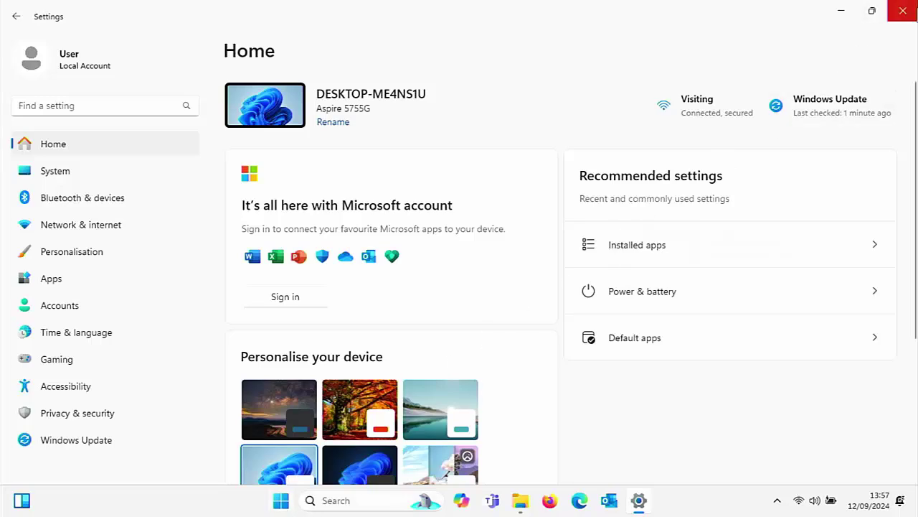
left_click(902, 10)
left_click(902, 9)
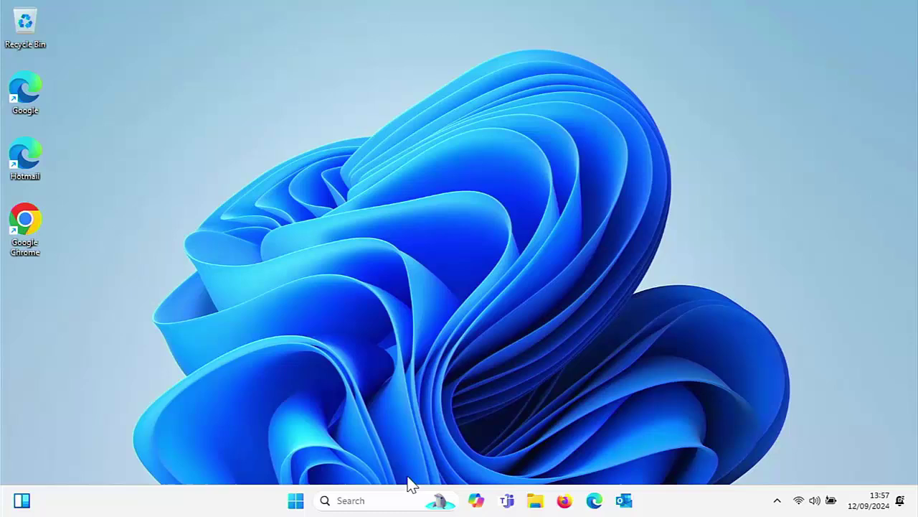
left_click(295, 500)
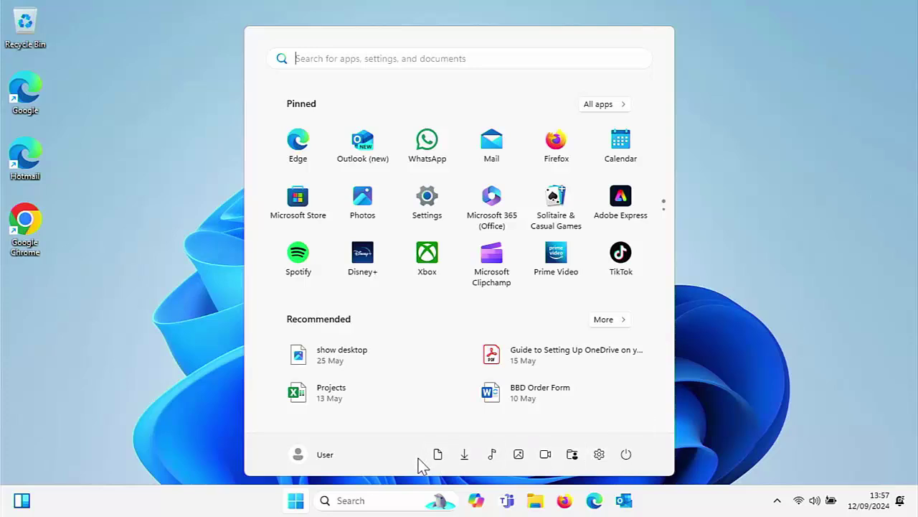
key("Escape")
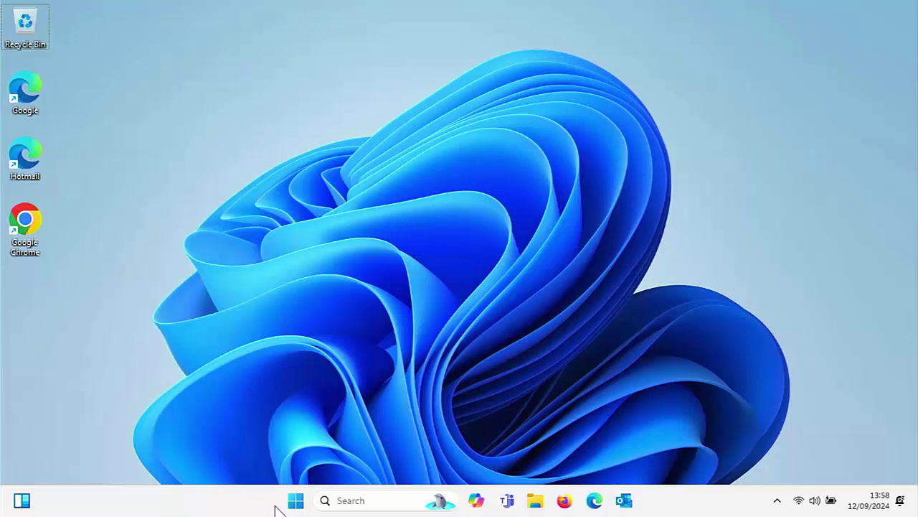
Step: Open the Folders page of the Start personalisation settings
left_click(297, 502)
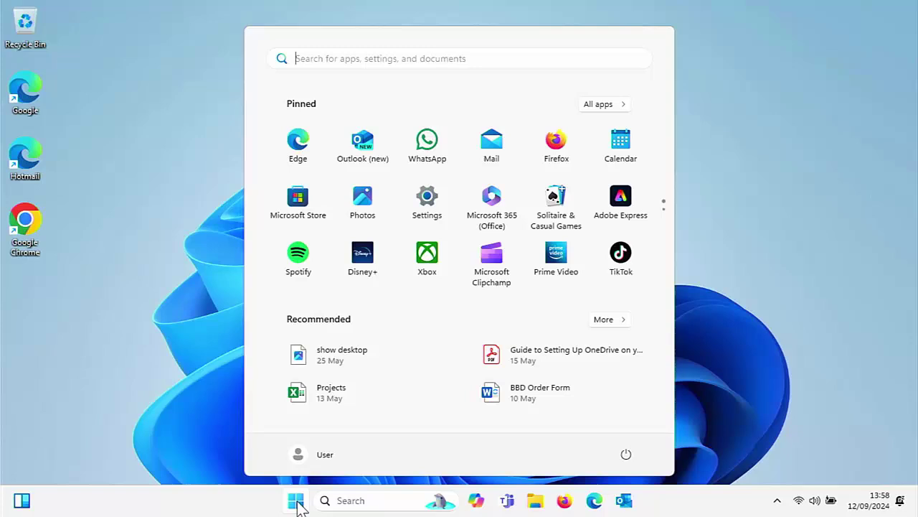
left_click(424, 208)
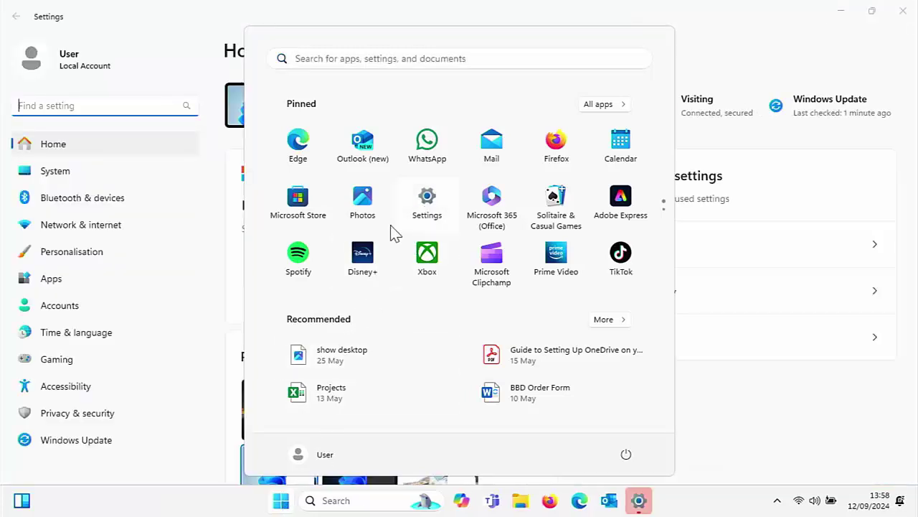
left_click(219, 312)
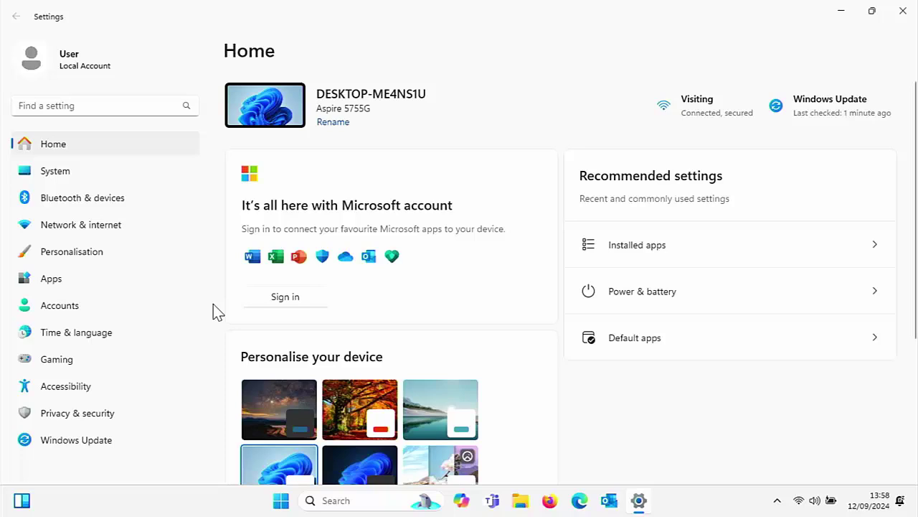
left_click(107, 257)
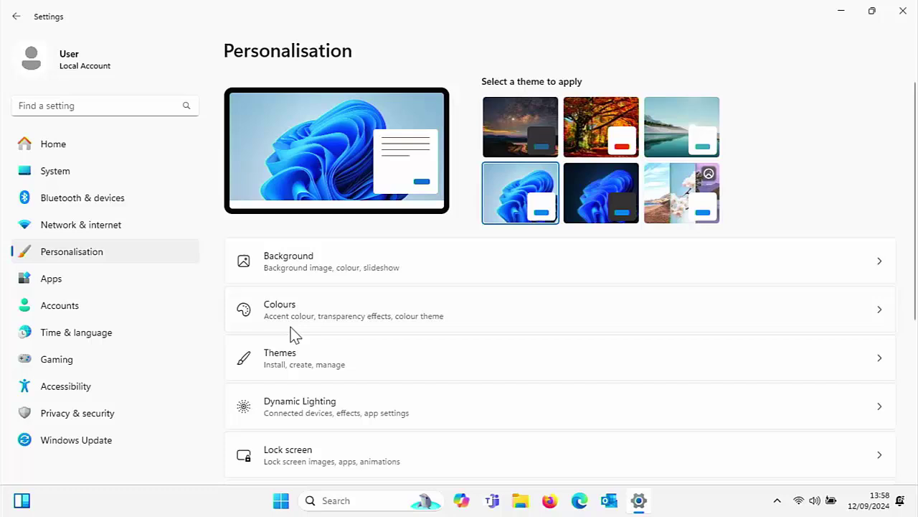
scroll(291, 332, "down", 2)
scroll(293, 334, "down", 3)
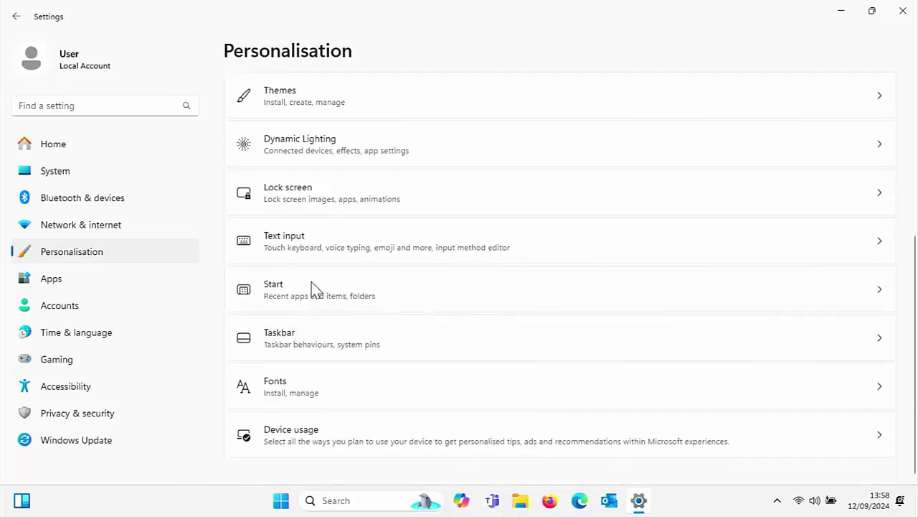
left_click(391, 289)
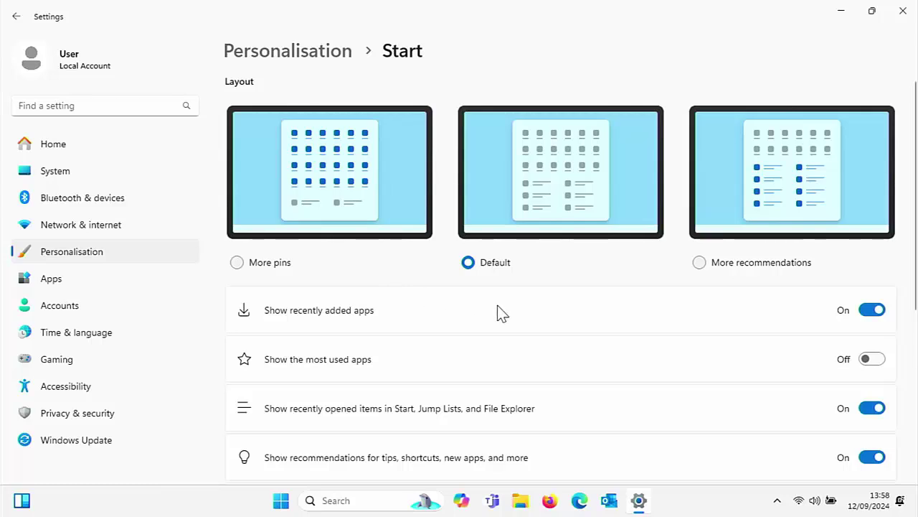
scroll(499, 313, "down", 4)
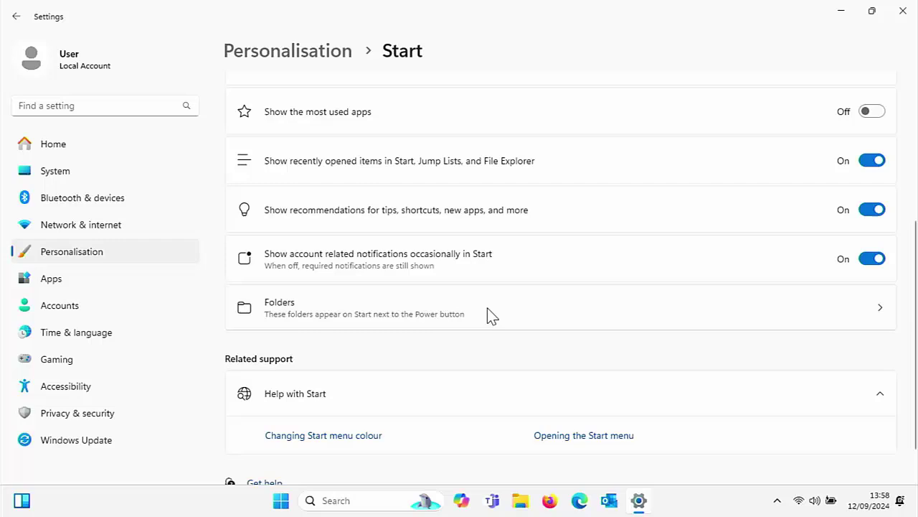
left_click(513, 314)
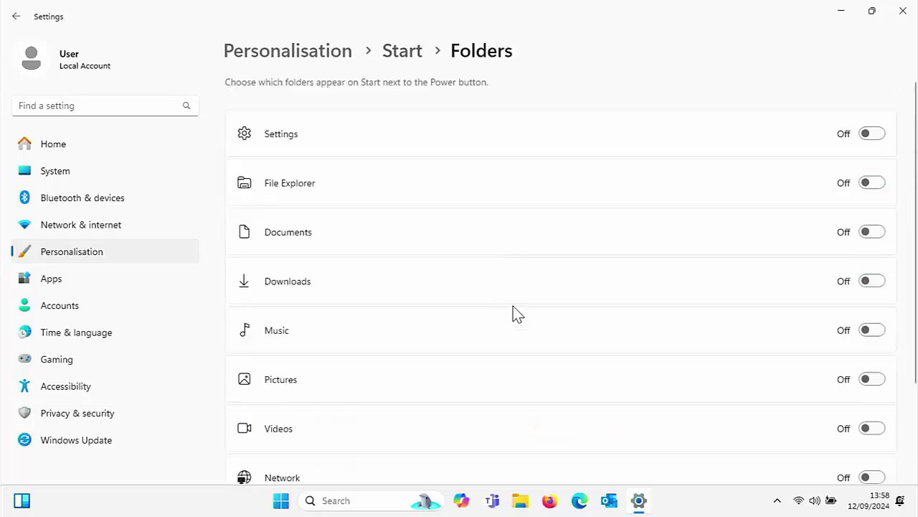
Step: Turn the Settings shortcut on and back off, checking the Start menu after each change
left_click(881, 138)
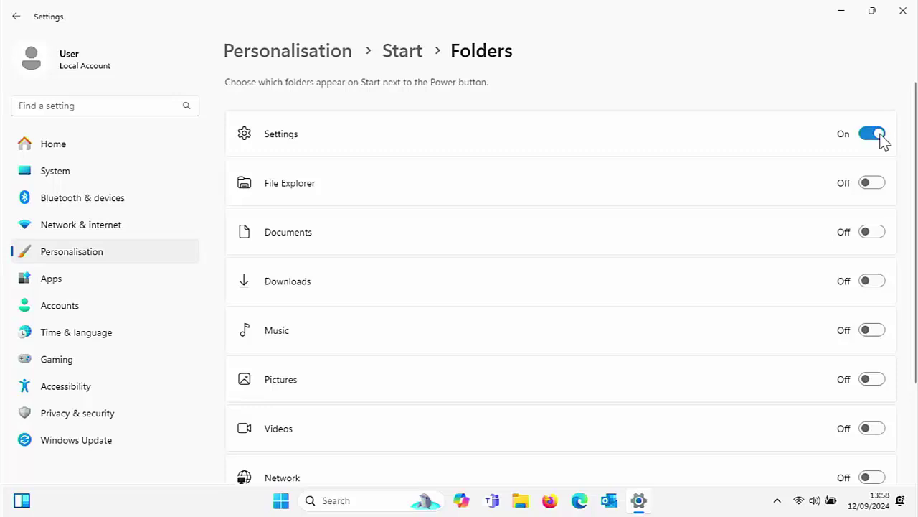
left_click(280, 502)
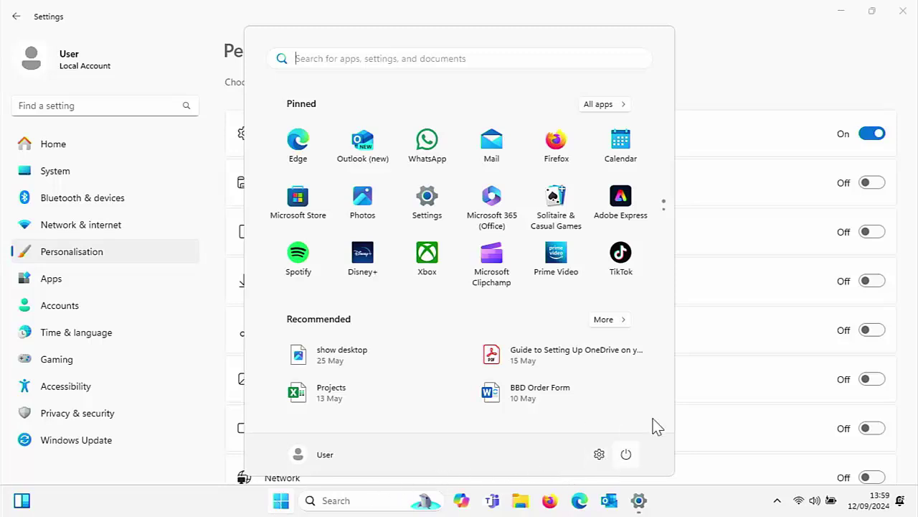
left_click(869, 134)
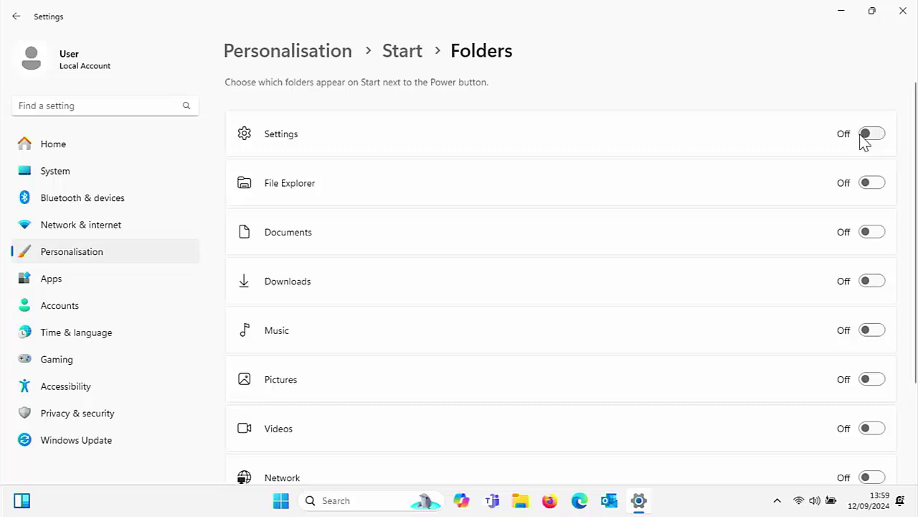
left_click(281, 500)
left_click(739, 97)
Step: Turn on the File Explorer shortcut for Start and test it by opening and closing File Explorer from there
left_click(870, 188)
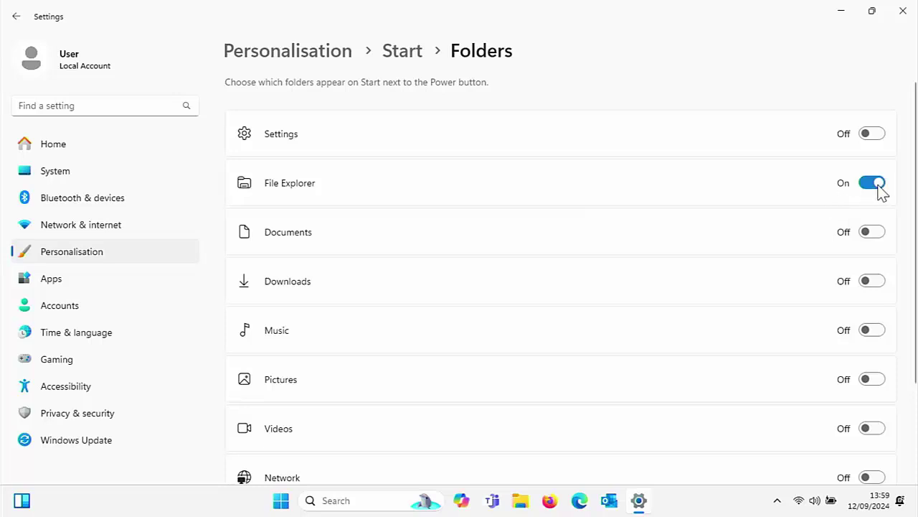
left_click(284, 502)
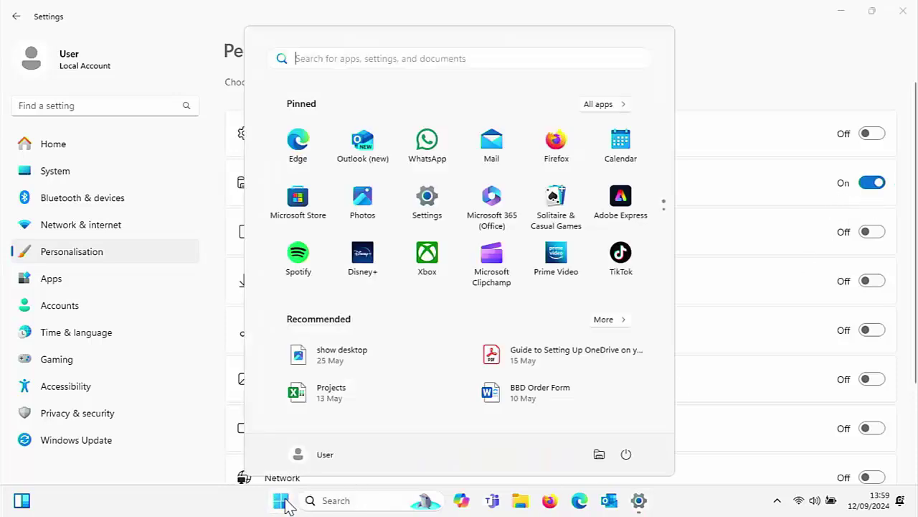
left_click(599, 455)
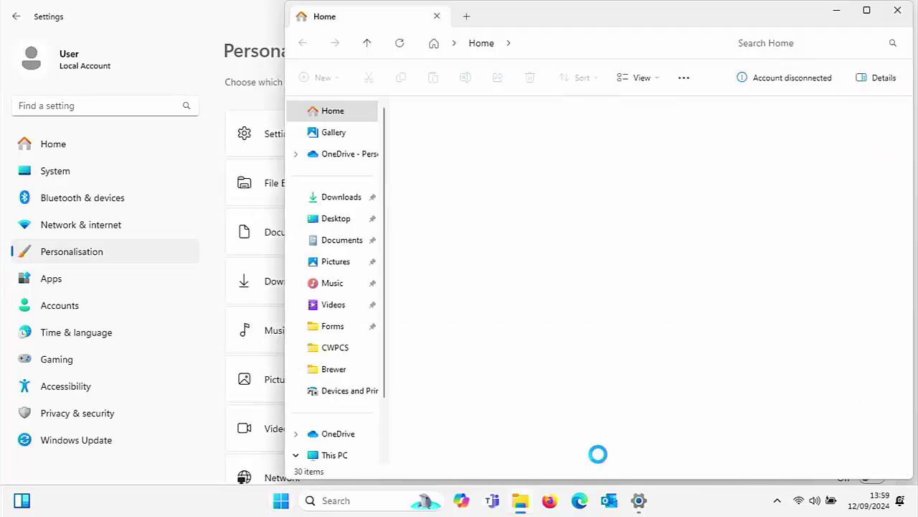
left_click(896, 6)
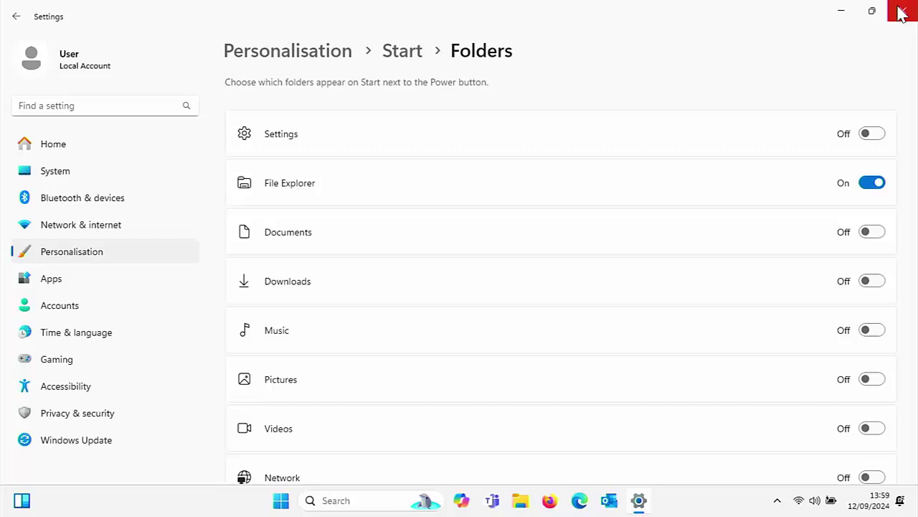
Step: Turn on the Documents, Downloads, Music, Pictures, Videos and Network shortcuts for Start
left_click(878, 231)
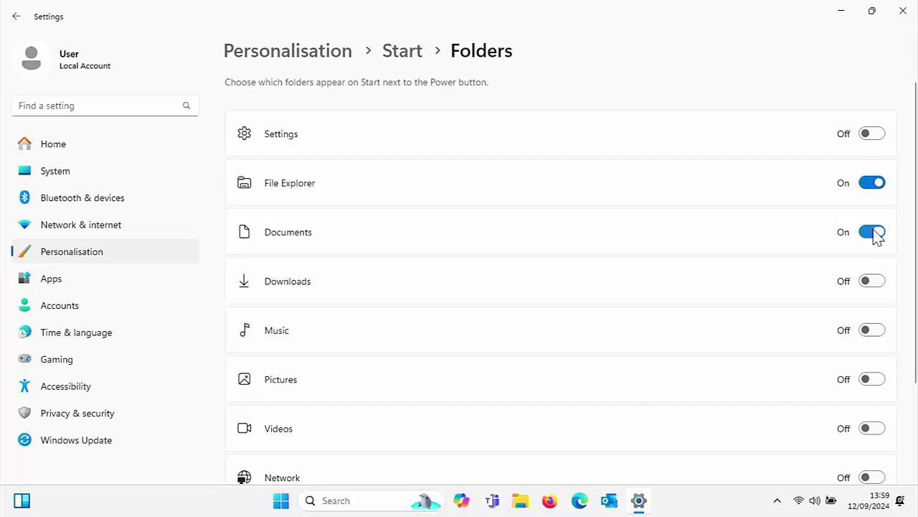
left_click(873, 290)
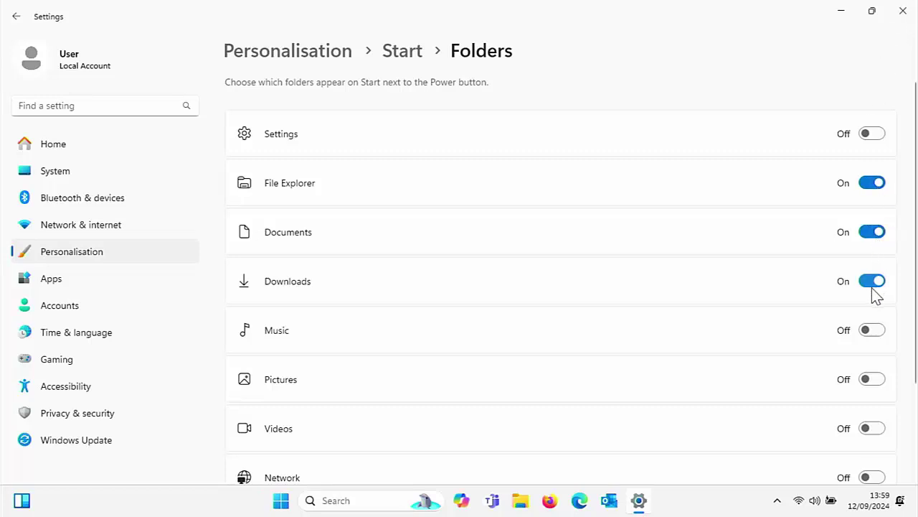
left_click(872, 334)
left_click(875, 380)
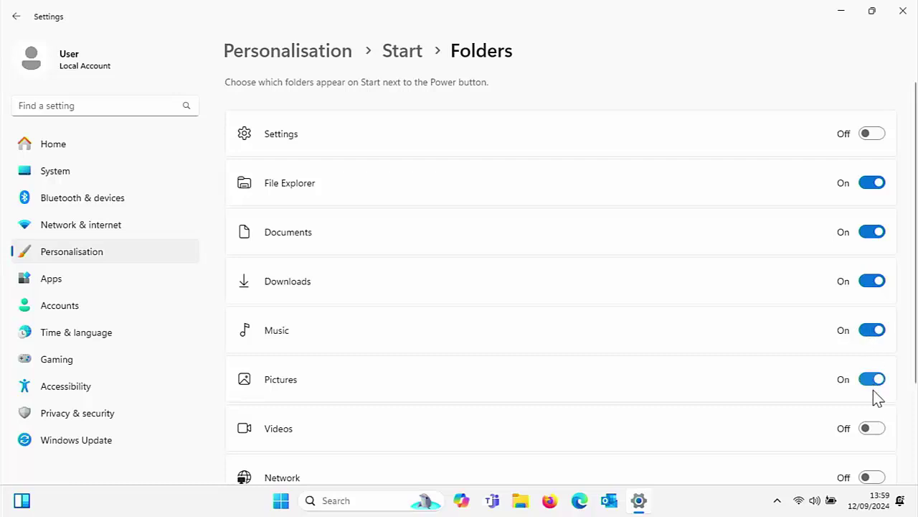
left_click(879, 429)
scroll(881, 430, "down", 1)
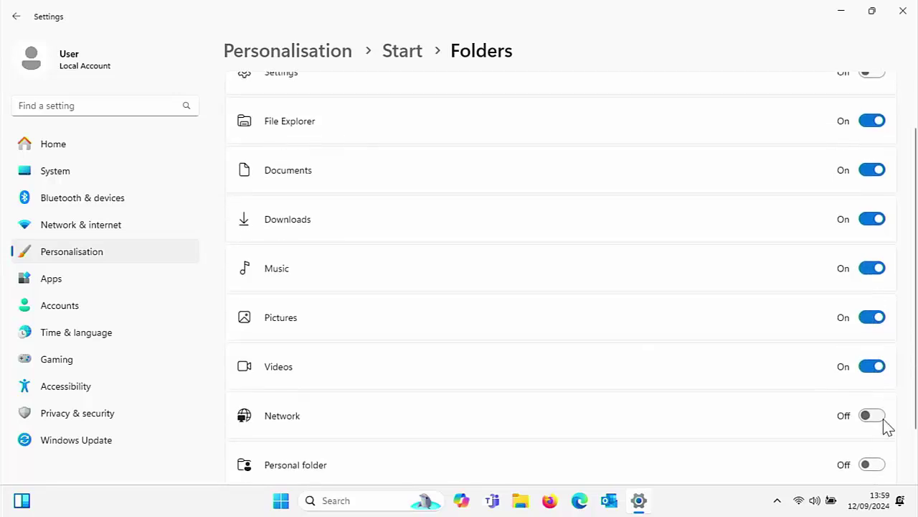
left_click(884, 423)
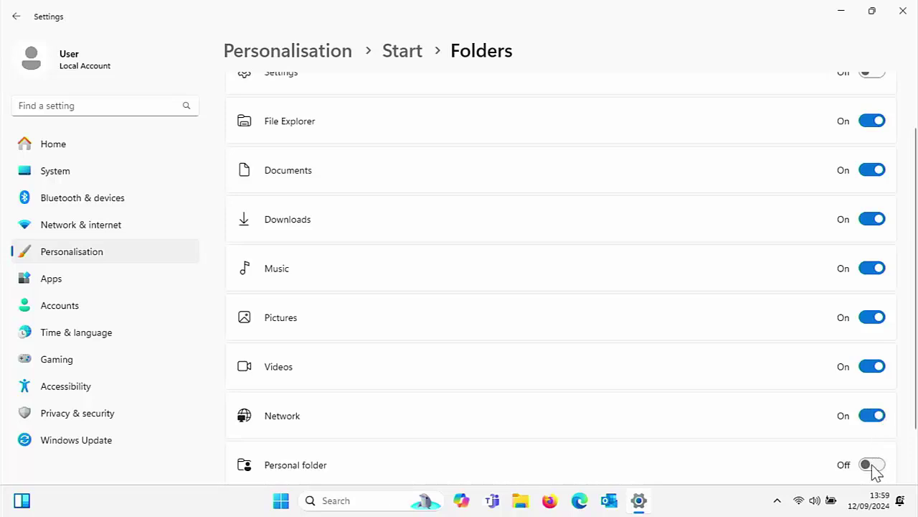
Step: Turn on the Personal folder and Settings shortcuts, and check the complete set in the Start menu
scroll(872, 465, "down", 2)
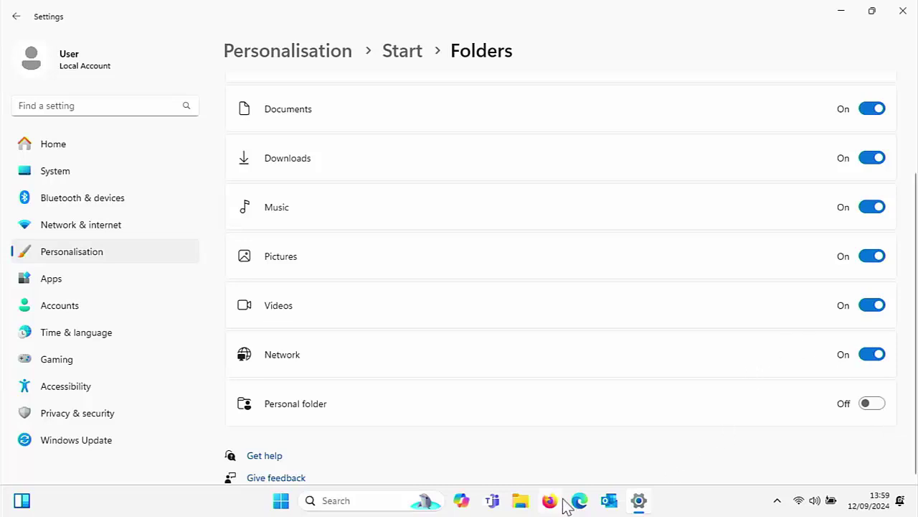
scroll(634, 386, "up", 3)
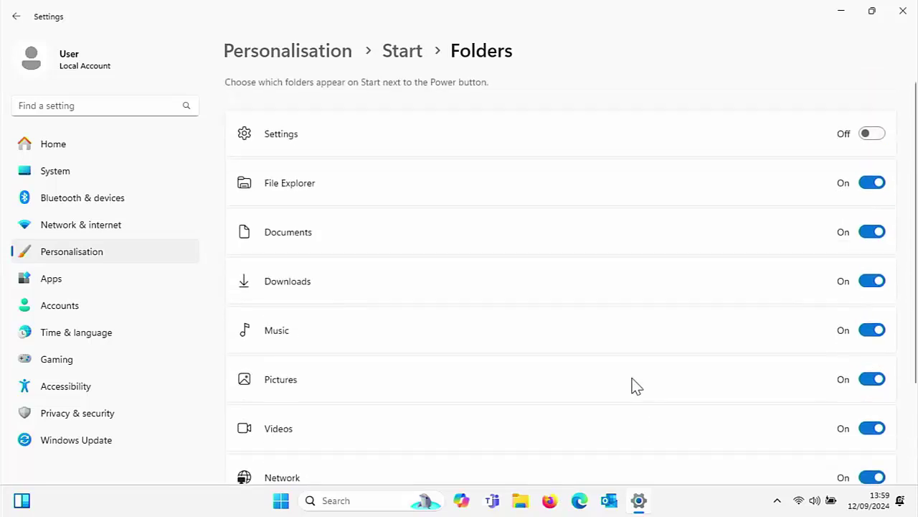
scroll(707, 363, "down", 3)
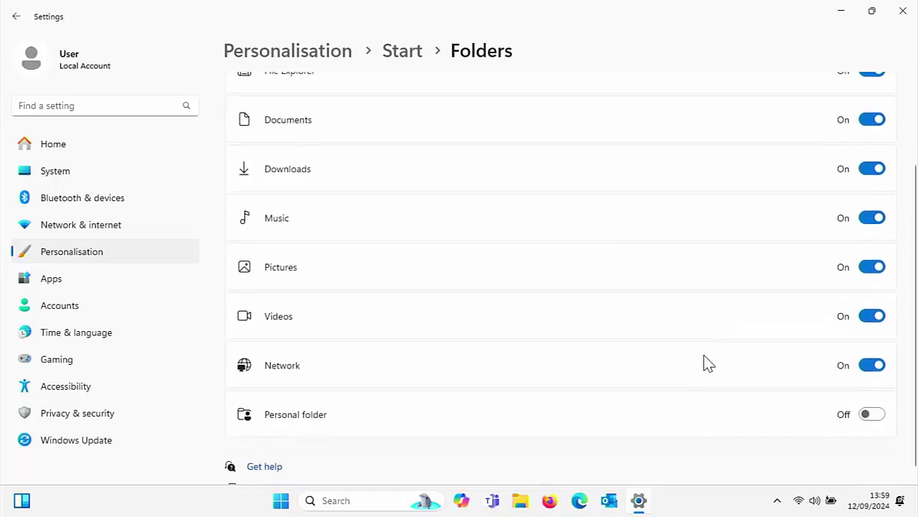
left_click(873, 405)
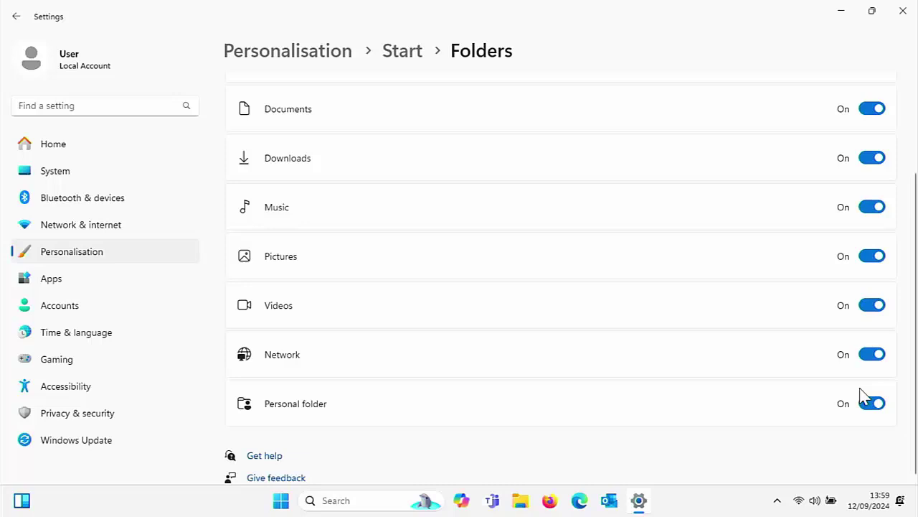
scroll(863, 397, "up", 3)
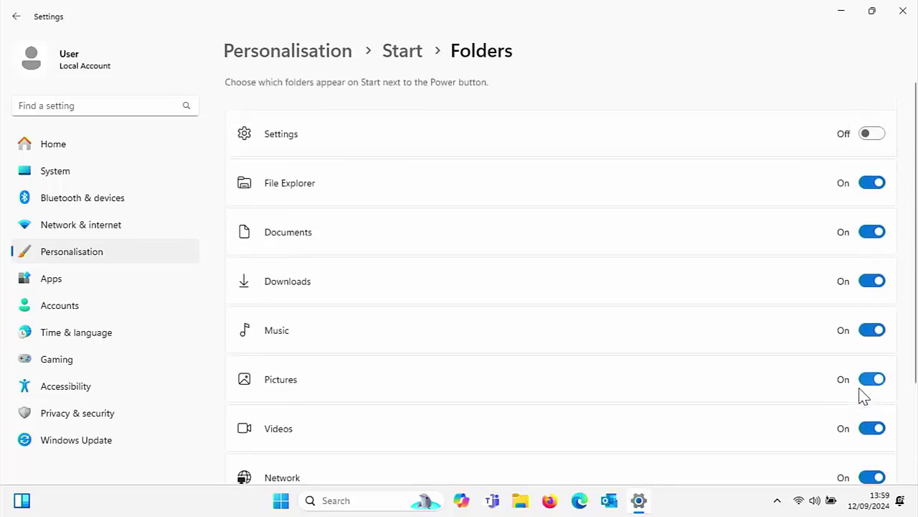
left_click(882, 132)
left_click(278, 500)
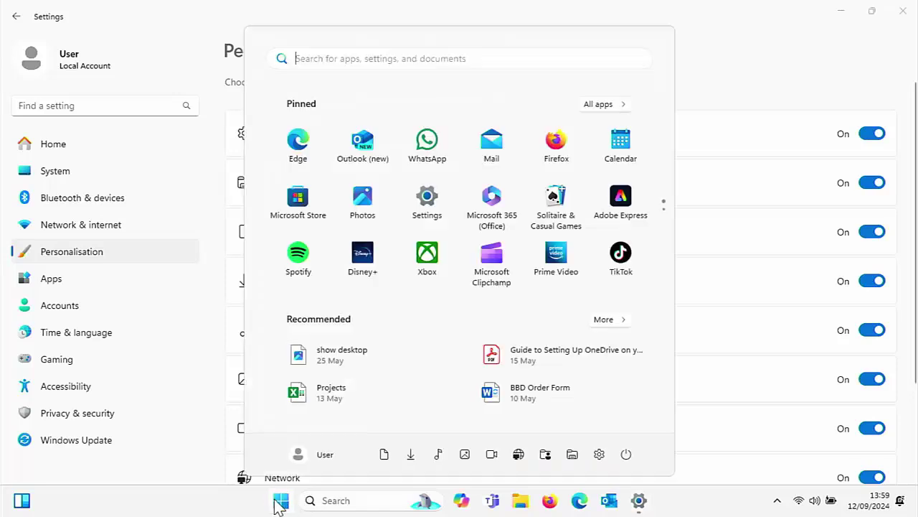
Step: Test the Documents and Downloads shortcuts beside the power button in Start, closing each folder window after it opens
left_click(386, 459)
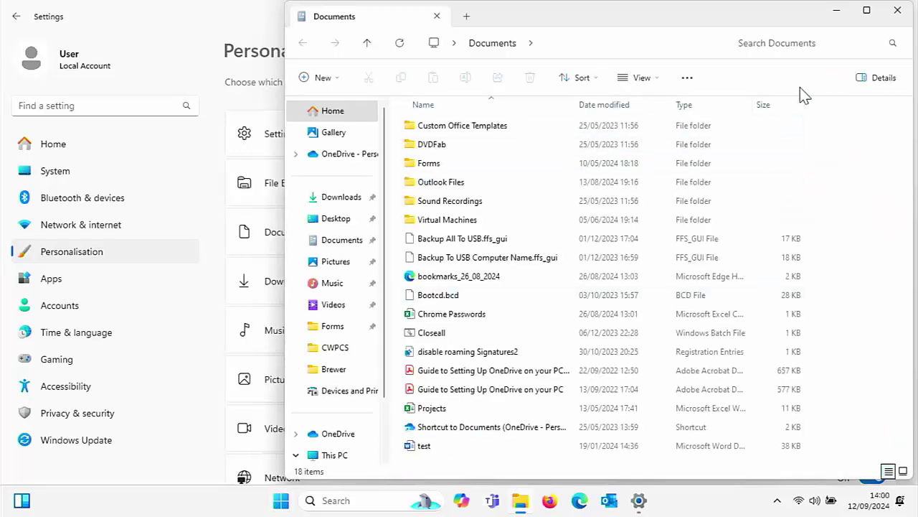
left_click(898, 10)
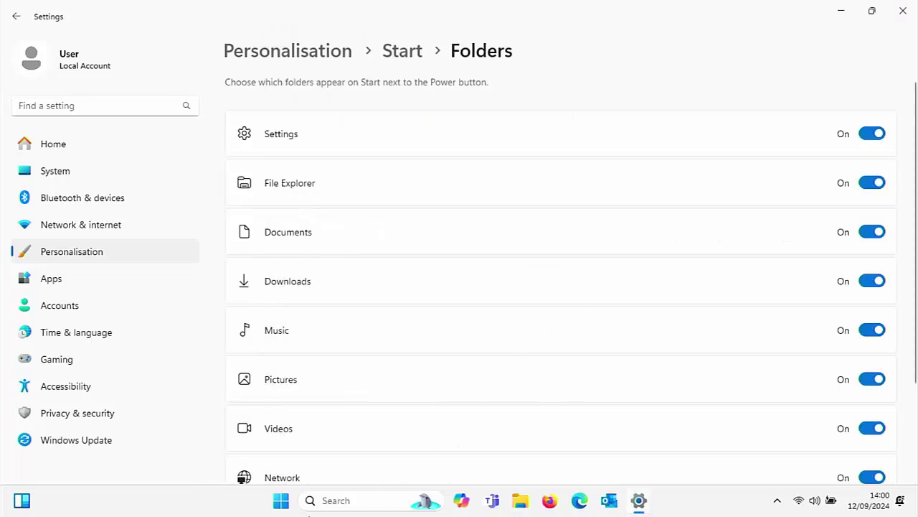
left_click(280, 500)
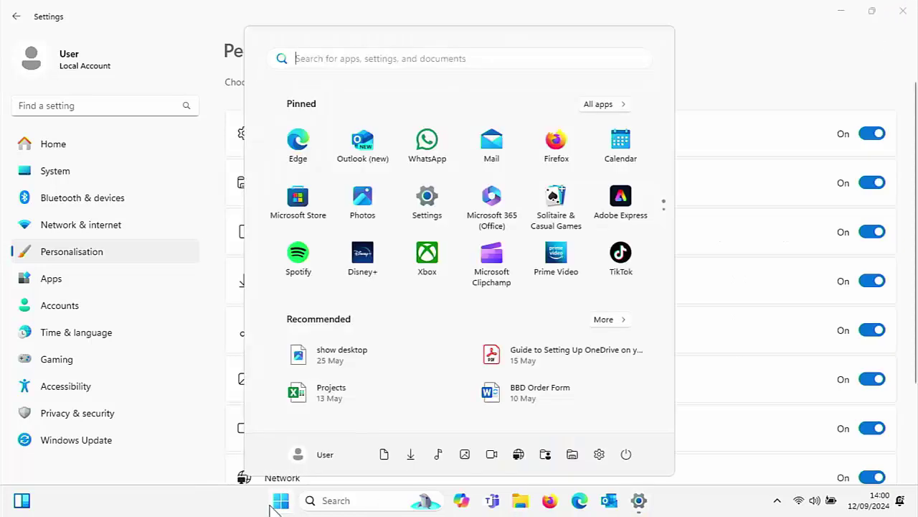
left_click(412, 455)
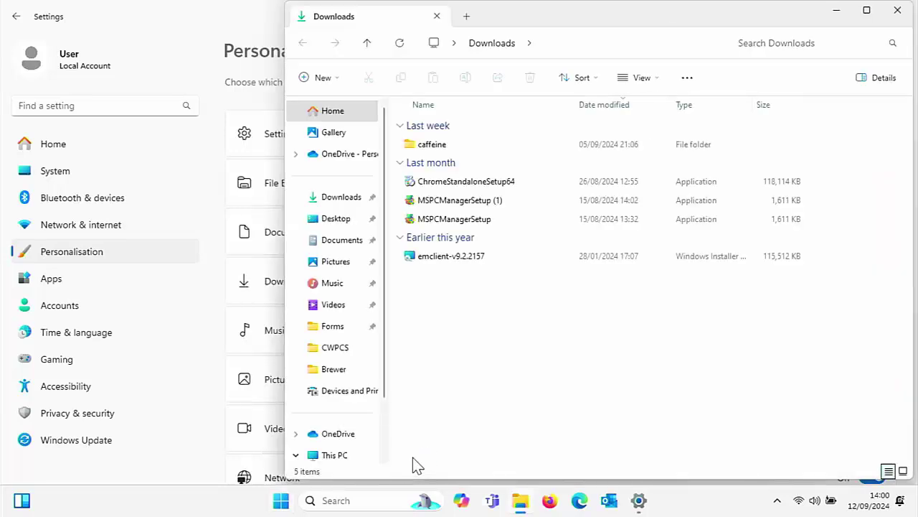
left_click(897, 10)
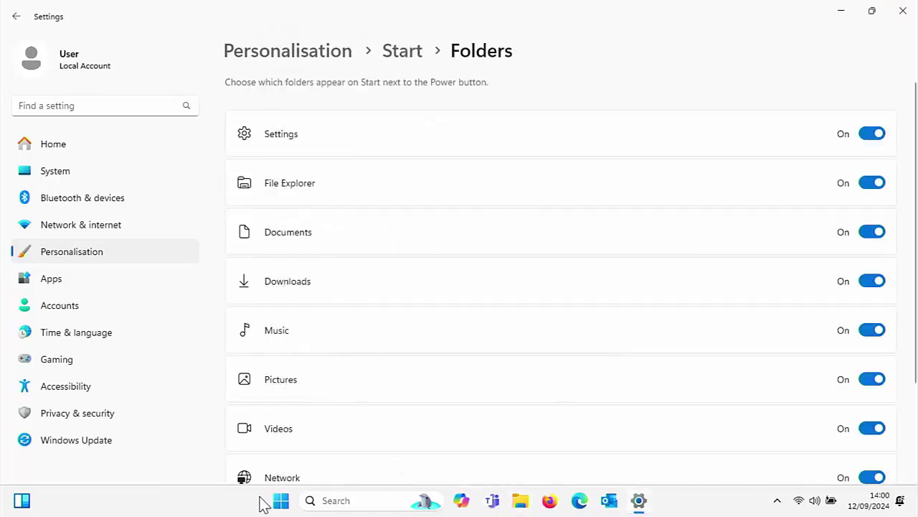
Step: Open the Music and Pictures folders from their Start shortcuts, closing each window after viewing it
left_click(281, 500)
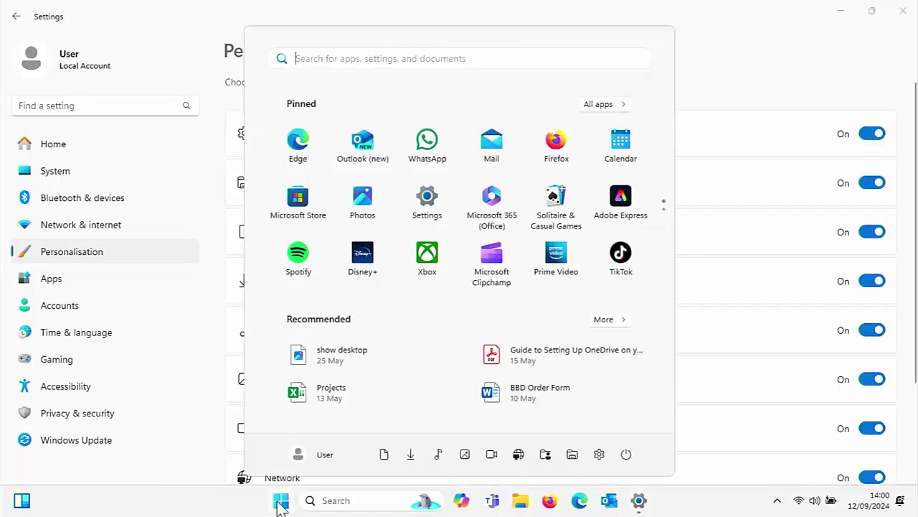
left_click(439, 454)
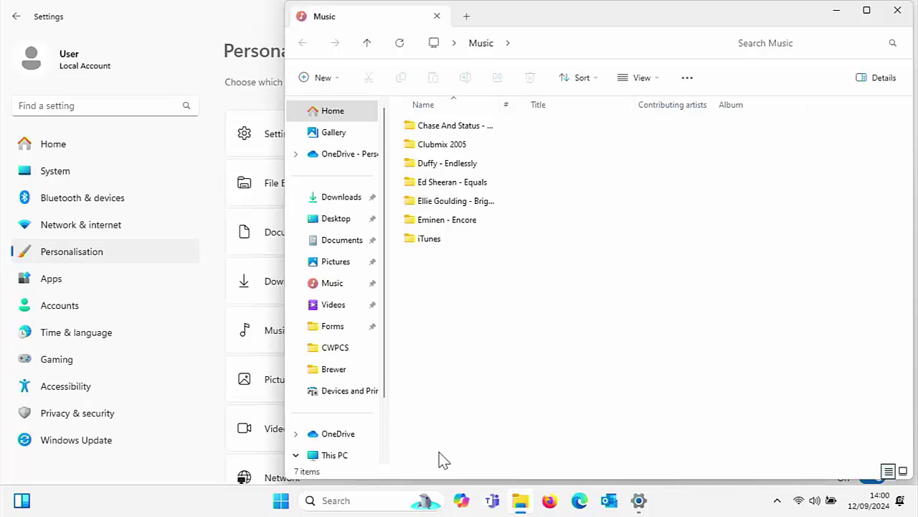
left_click(896, 11)
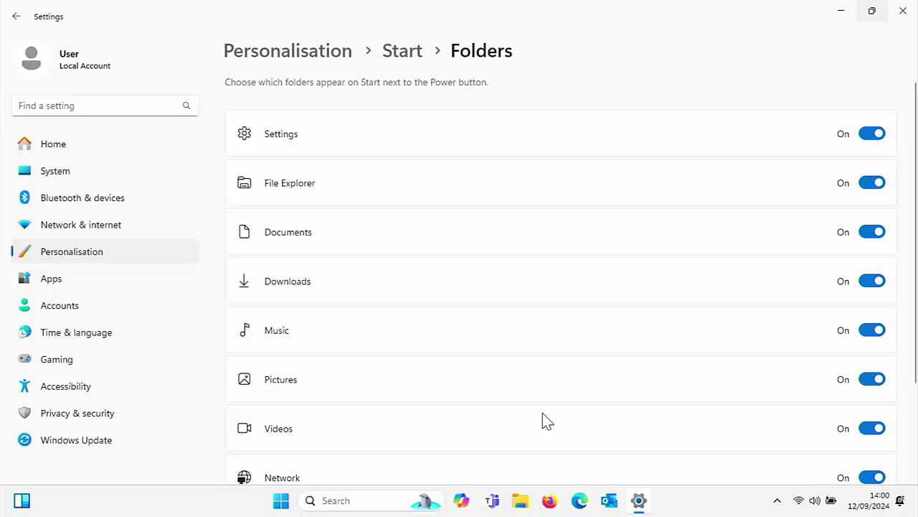
key("super")
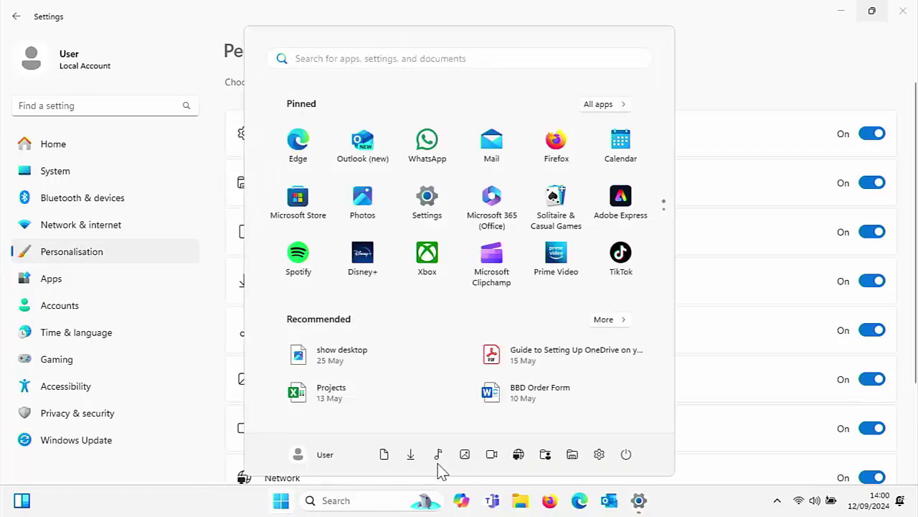
left_click(465, 453)
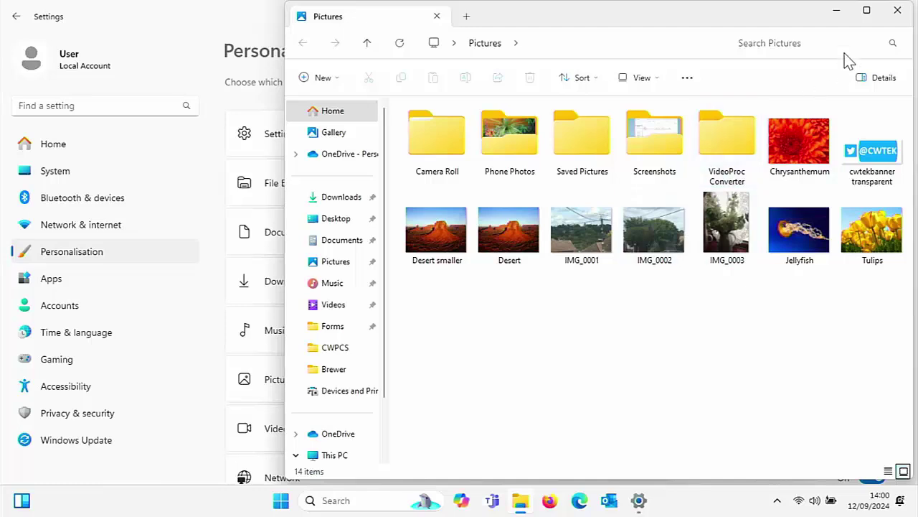
left_click(897, 11)
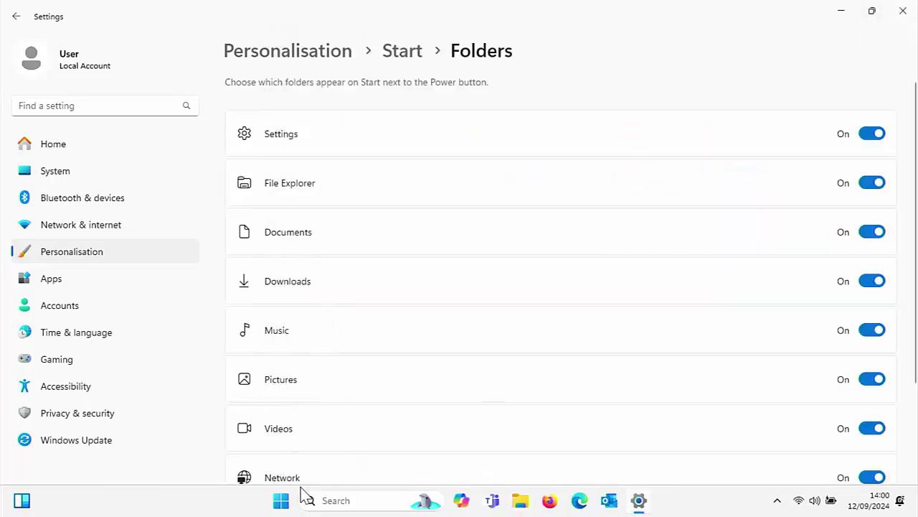
Step: Check that the Videos and Network shortcuts in Start open their locations, closing each window again
left_click(279, 502)
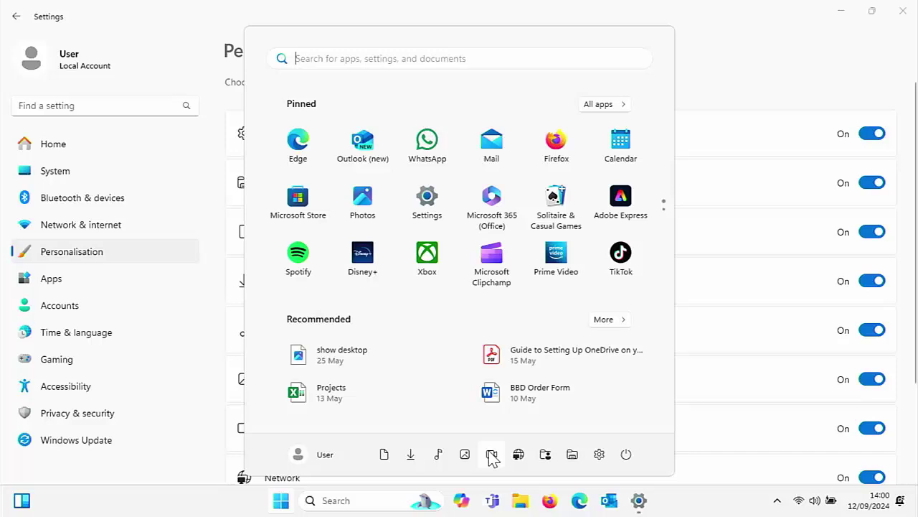
left_click(493, 455)
left_click(901, 9)
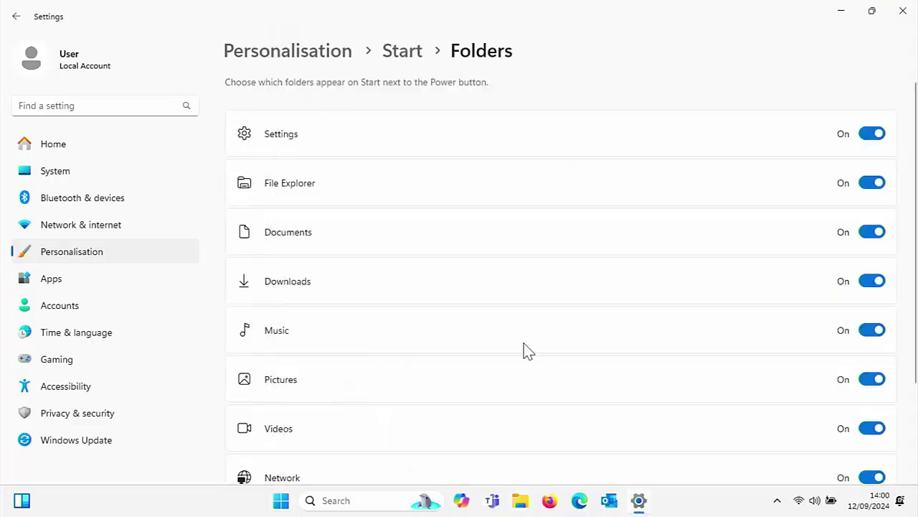
left_click(286, 500)
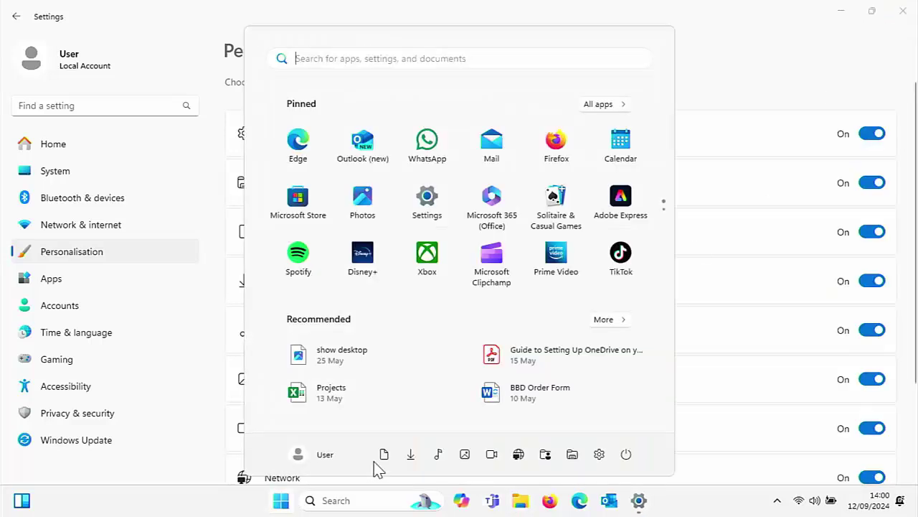
left_click(520, 457)
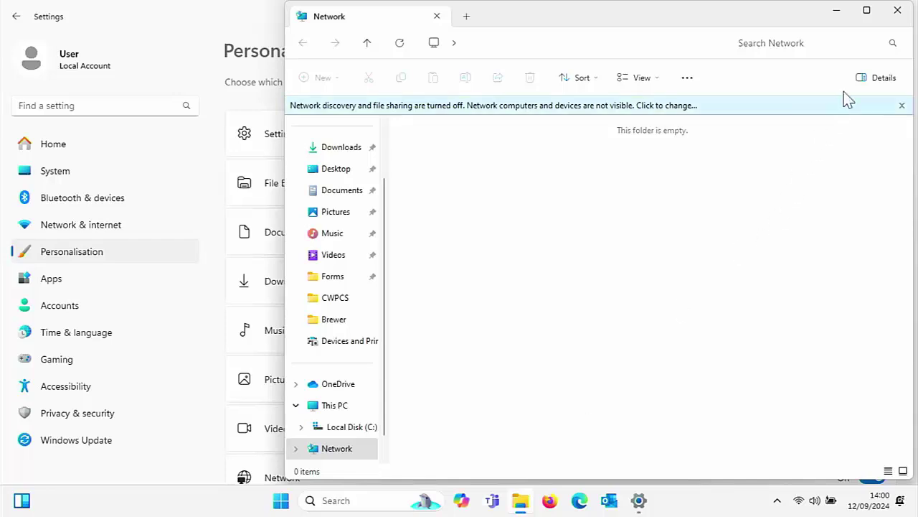
left_click(897, 9)
Step: Open the Personal folder from Start and look through its contents, and test the File Explorer shortcut, closing both windows
key("super")
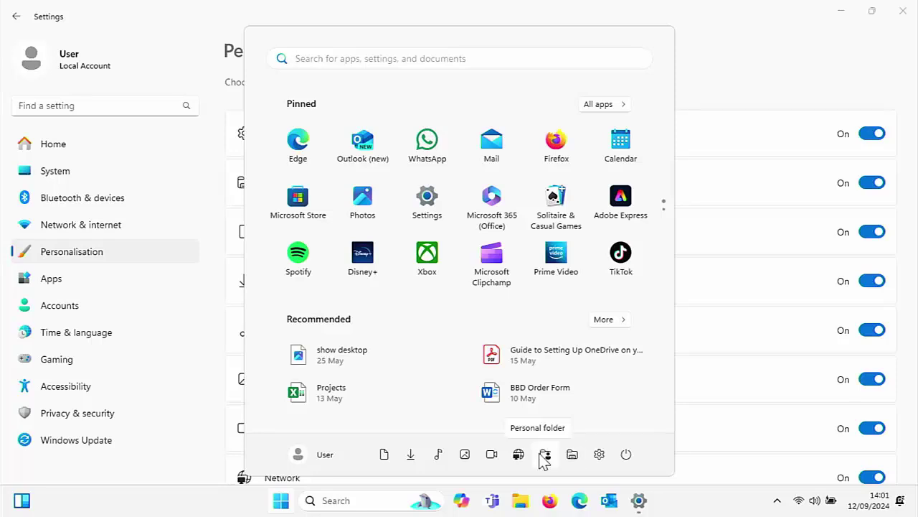
left_click(544, 454)
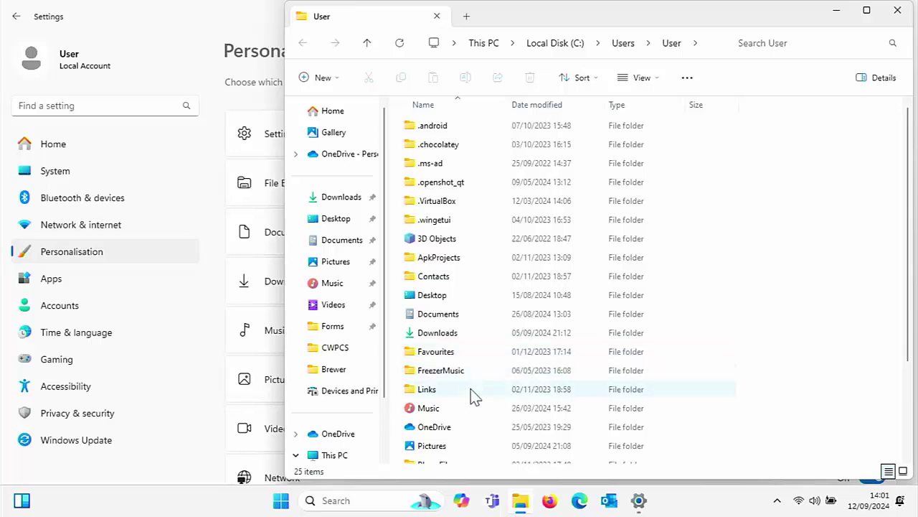
scroll(477, 414, "down", 2)
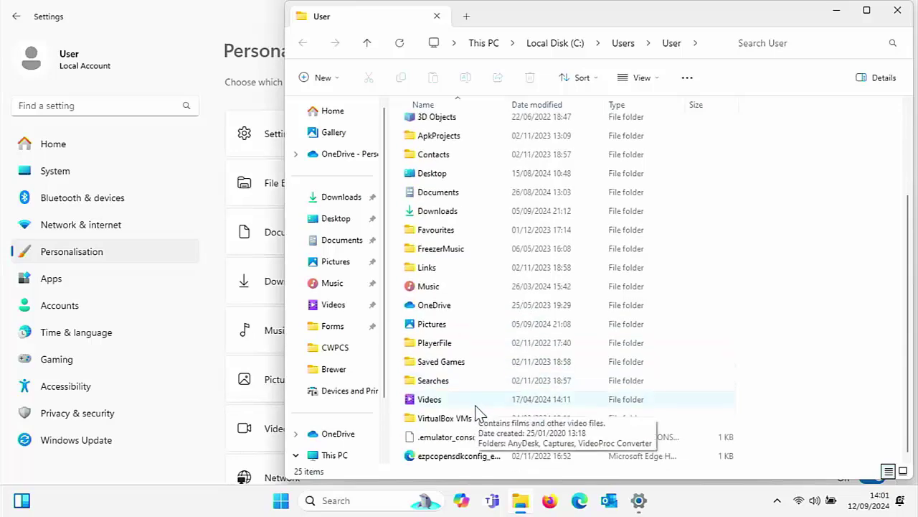
left_click(280, 500)
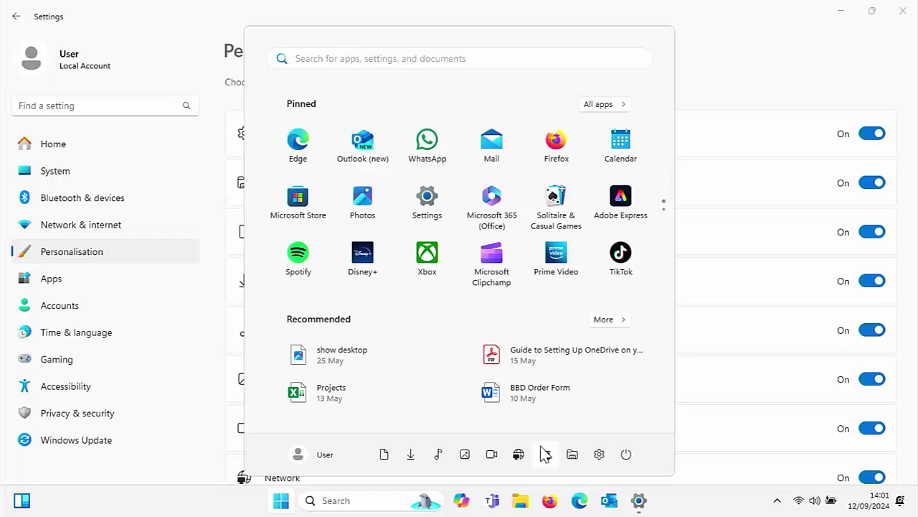
left_click(572, 454)
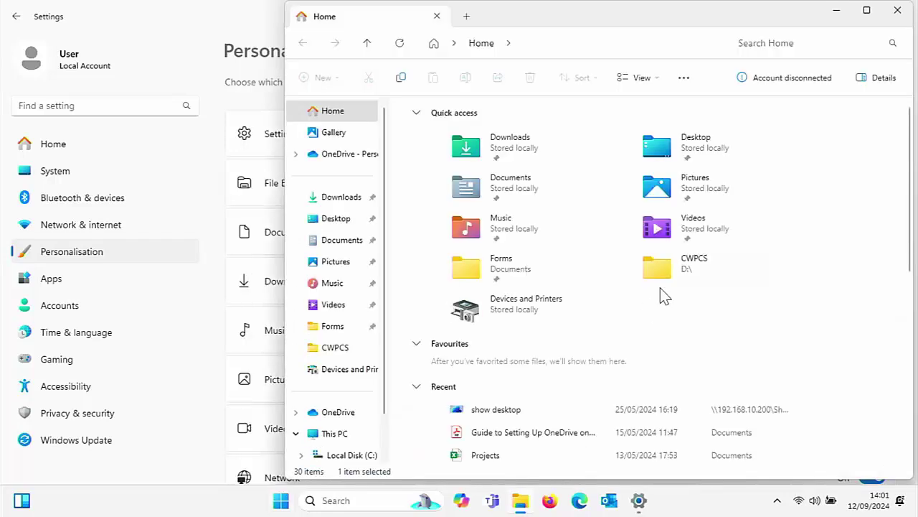
left_click(897, 10)
Step: Close Settings and reopen it with the Settings shortcut beside the power button in Start
left_click(903, 7)
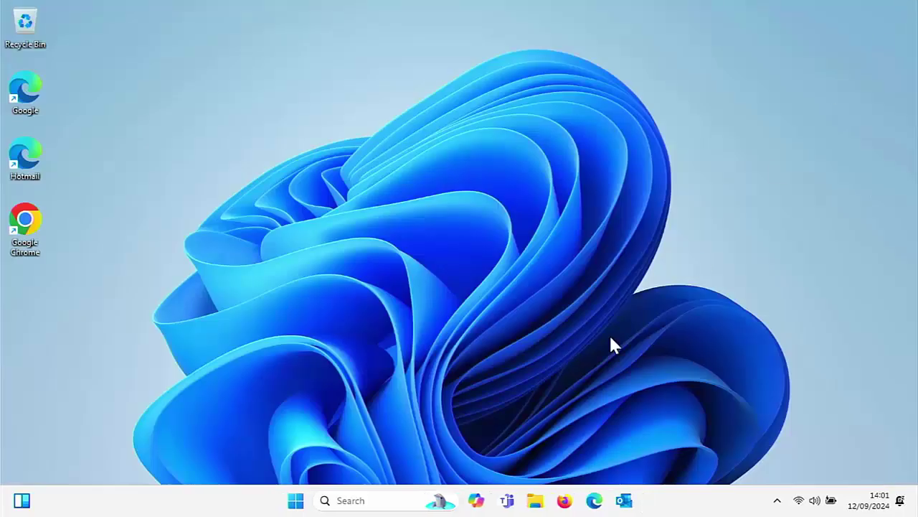
left_click(293, 502)
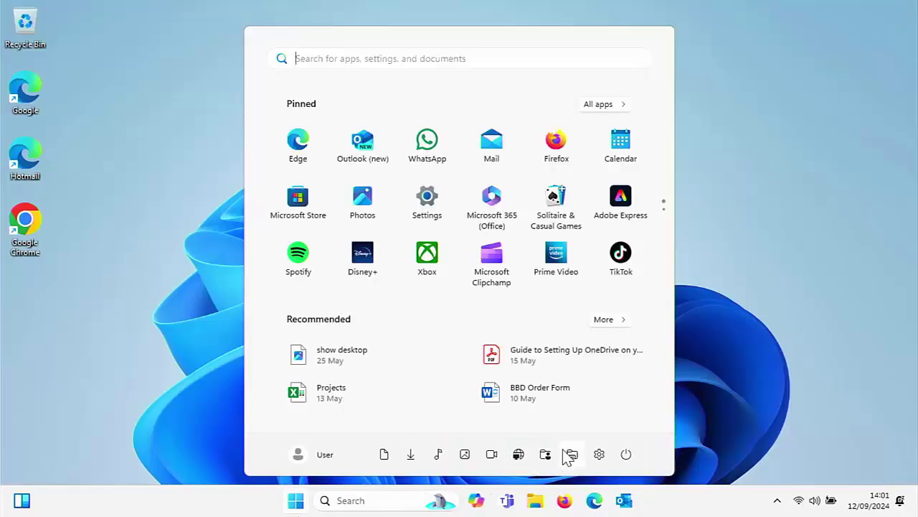
left_click(598, 455)
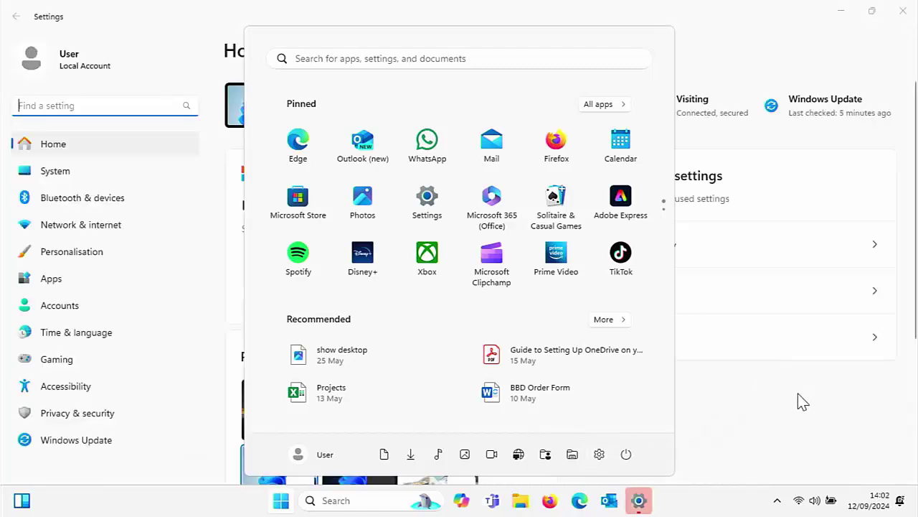
left_click(802, 402)
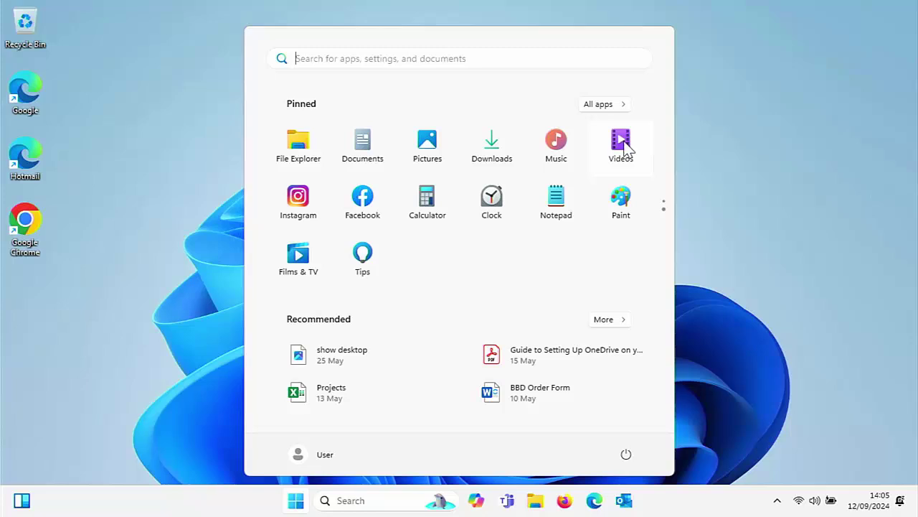
Step: Open File Explorer from the desktop and pin the Documents and Pictures folders to Start
left_click(732, 208)
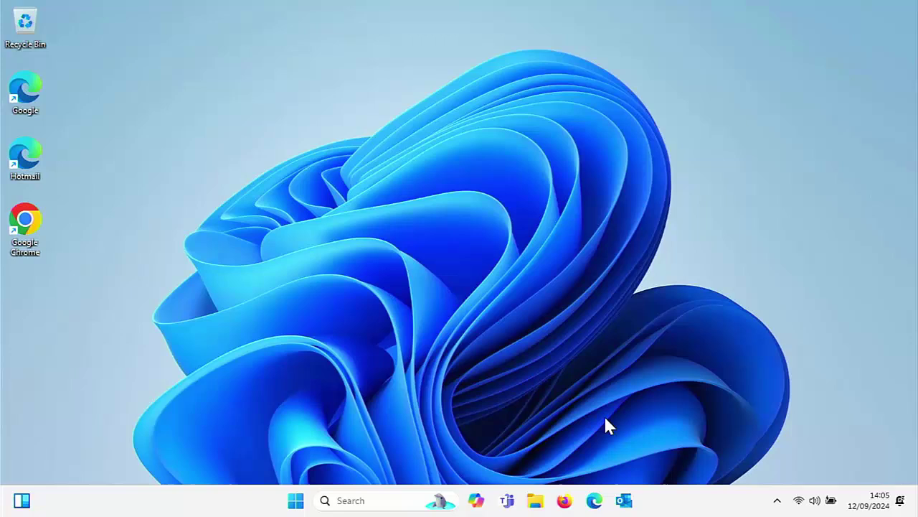
left_click(531, 506)
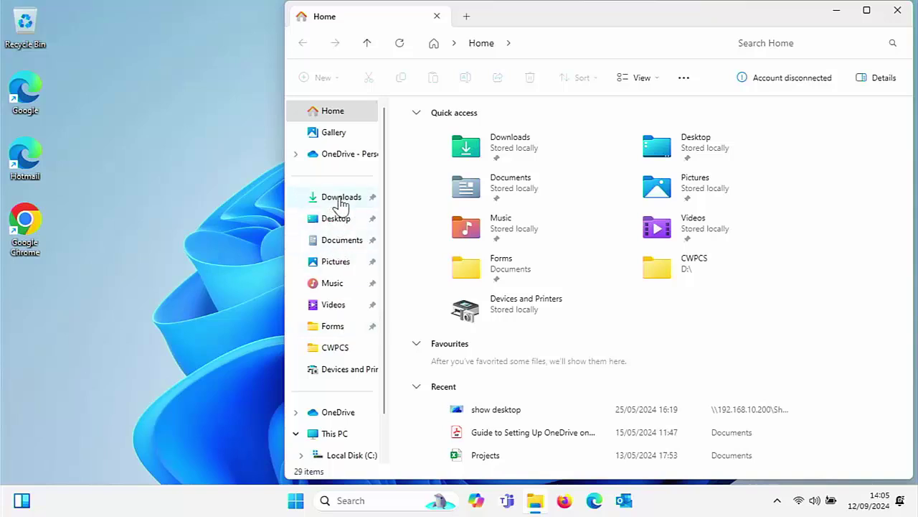
right_click(344, 246)
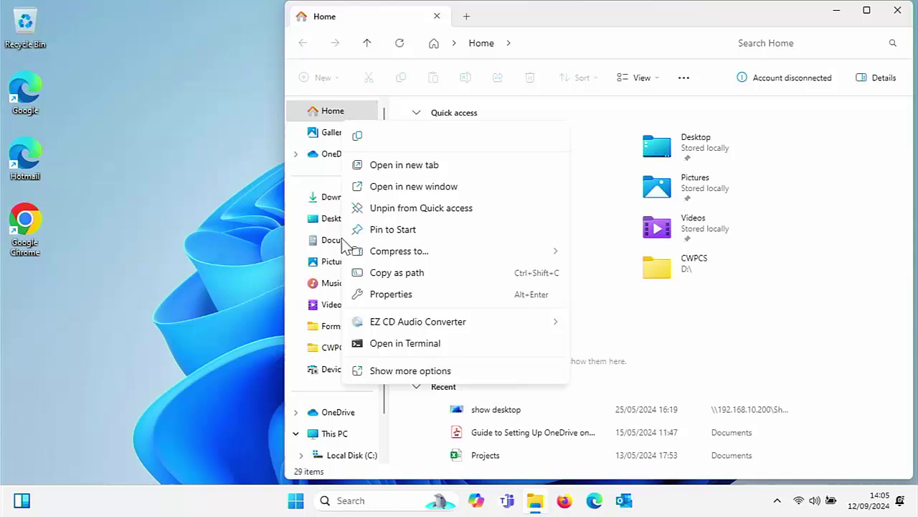
left_click(378, 231)
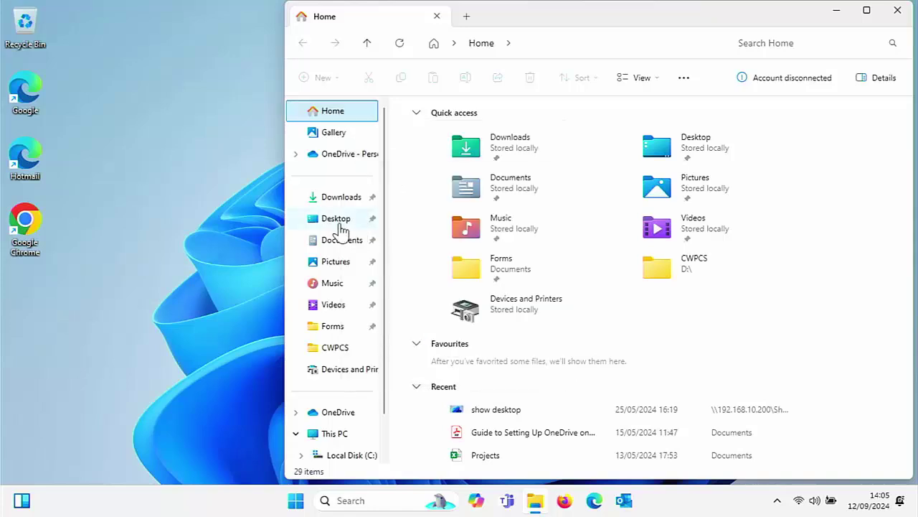
right_click(332, 271)
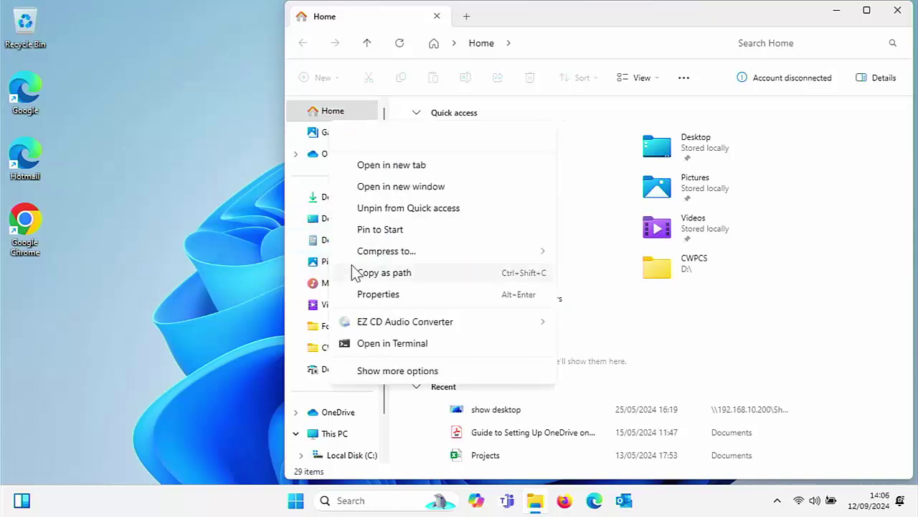
left_click(391, 228)
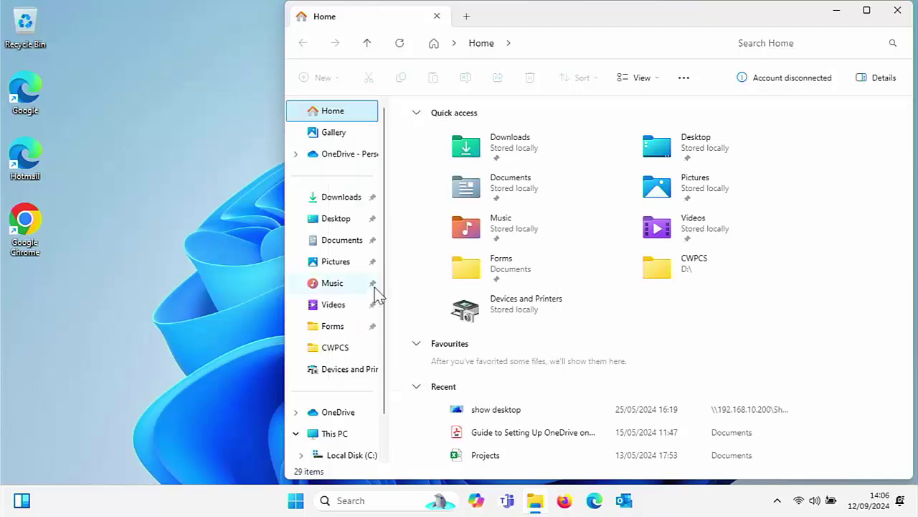
Step: Pin the Music, Videos and Downloads folders to Start from File Explorer's navigation list
right_click(337, 286)
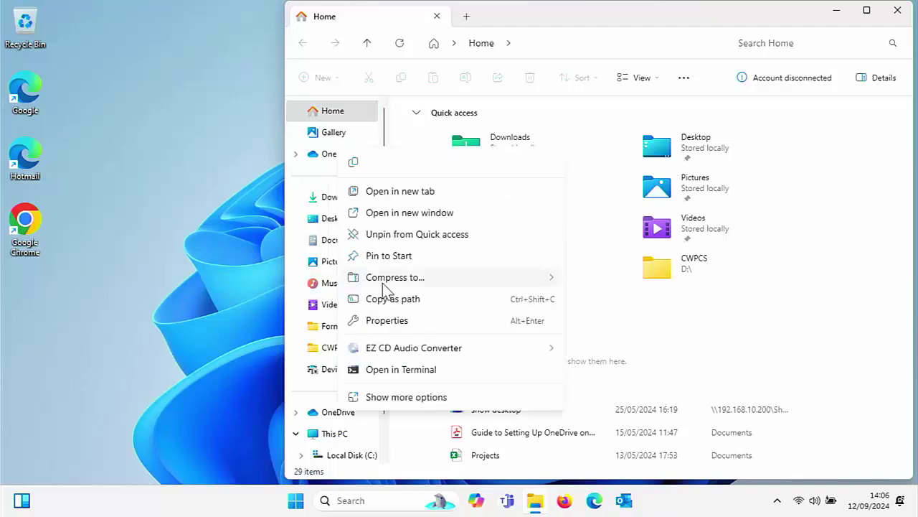
left_click(412, 259)
right_click(335, 309)
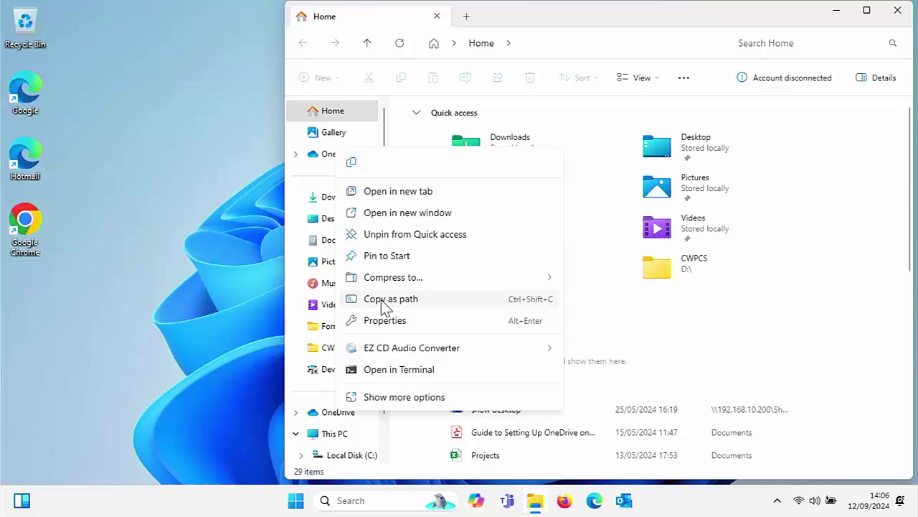
left_click(404, 257)
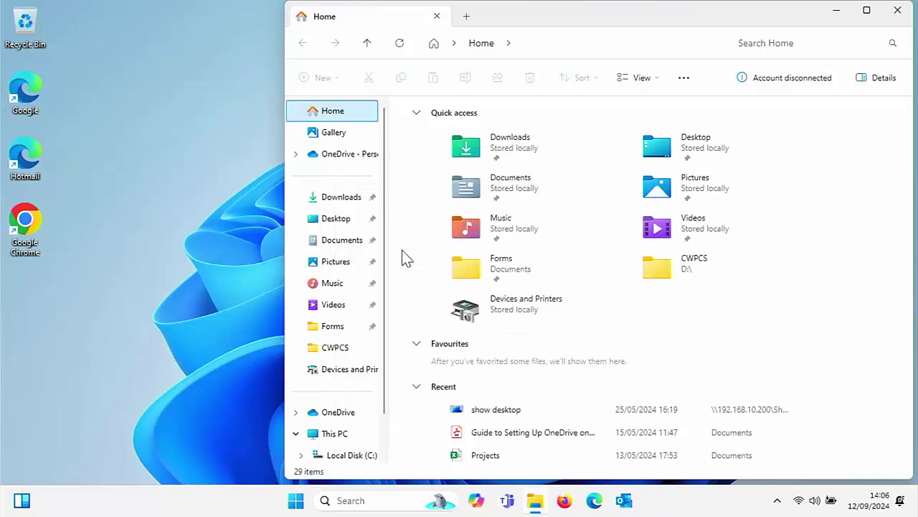
right_click(346, 207)
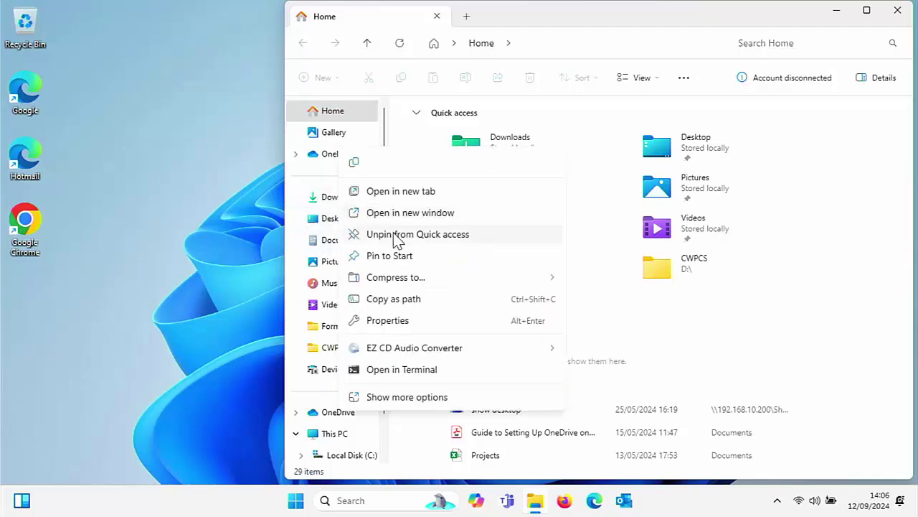
left_click(391, 256)
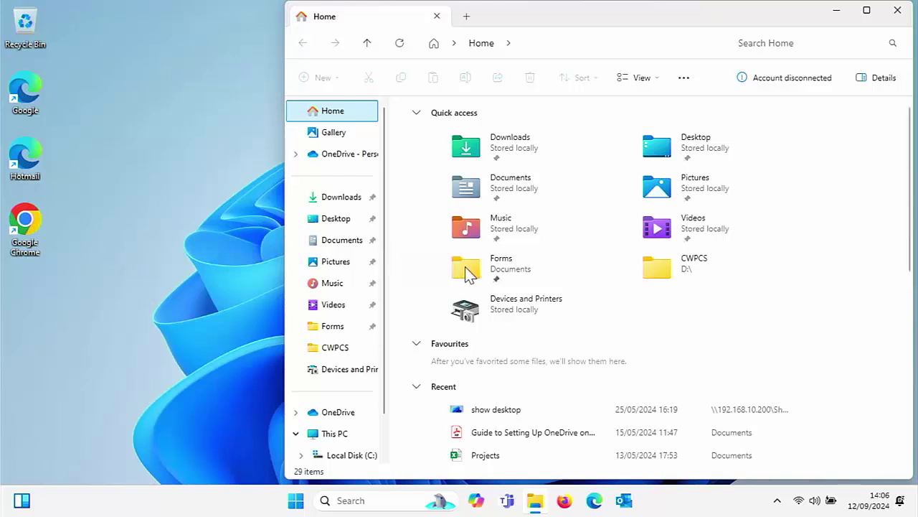
Step: Pin the Forms folder inside Documents to Start, close File Explorer and show the second page of pinned items
left_click(359, 241)
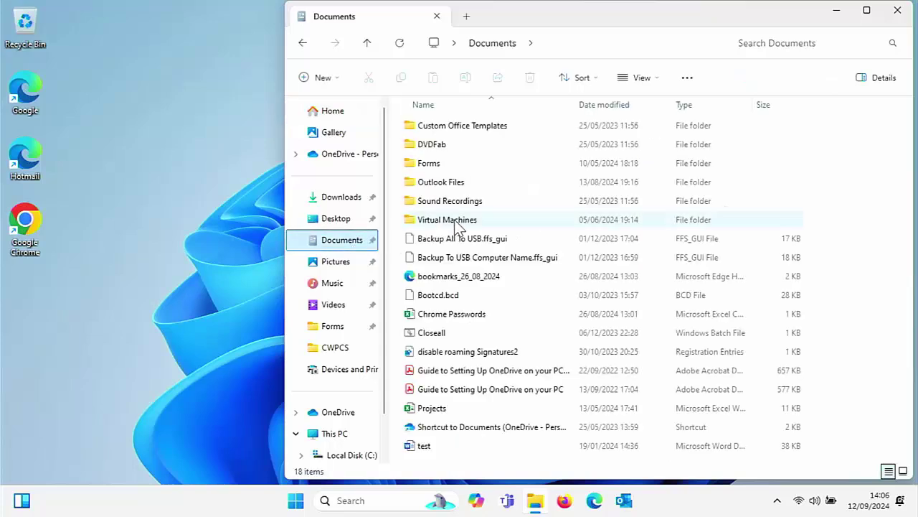
right_click(432, 165)
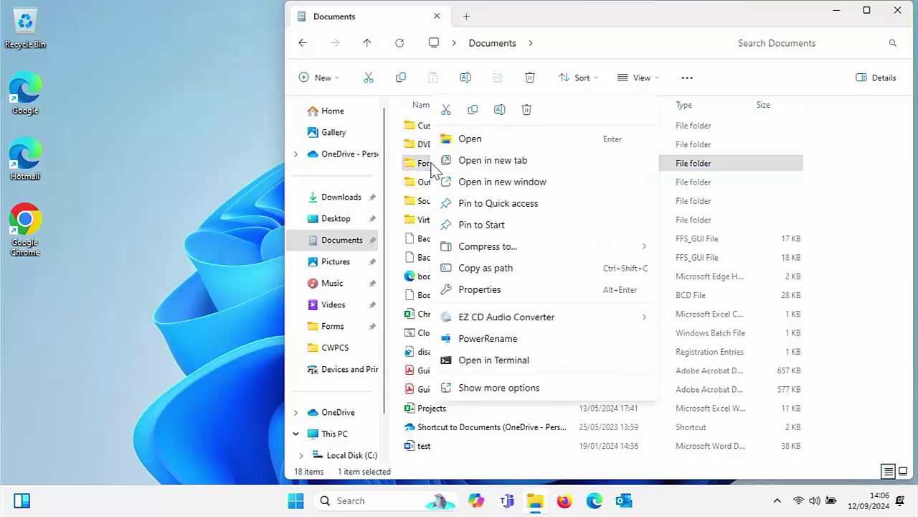
left_click(467, 226)
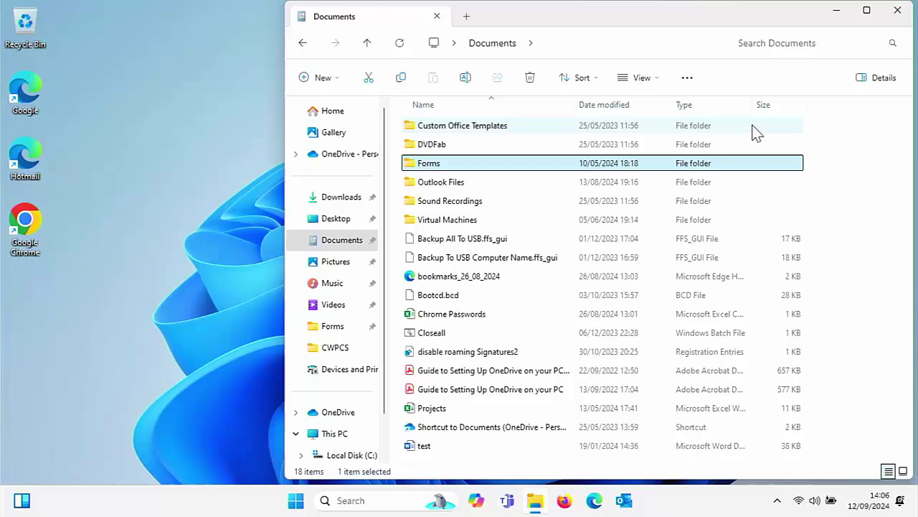
left_click(897, 11)
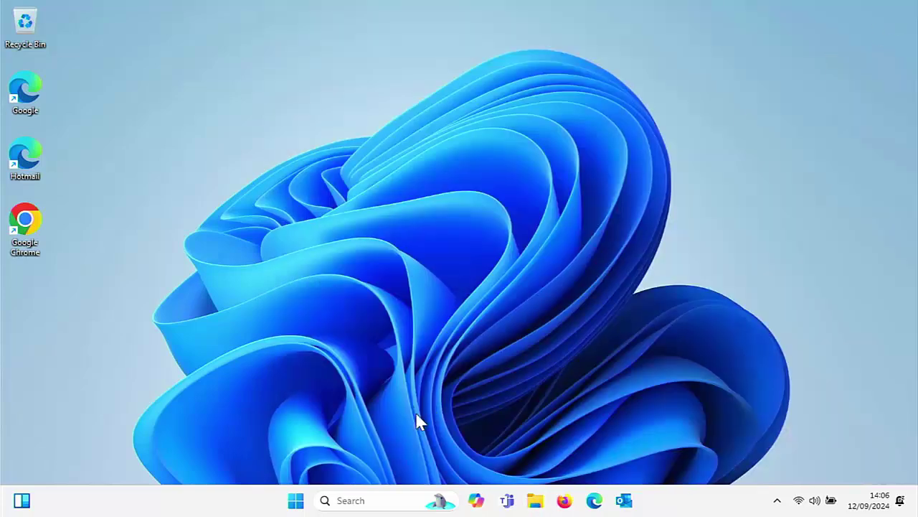
left_click(295, 500)
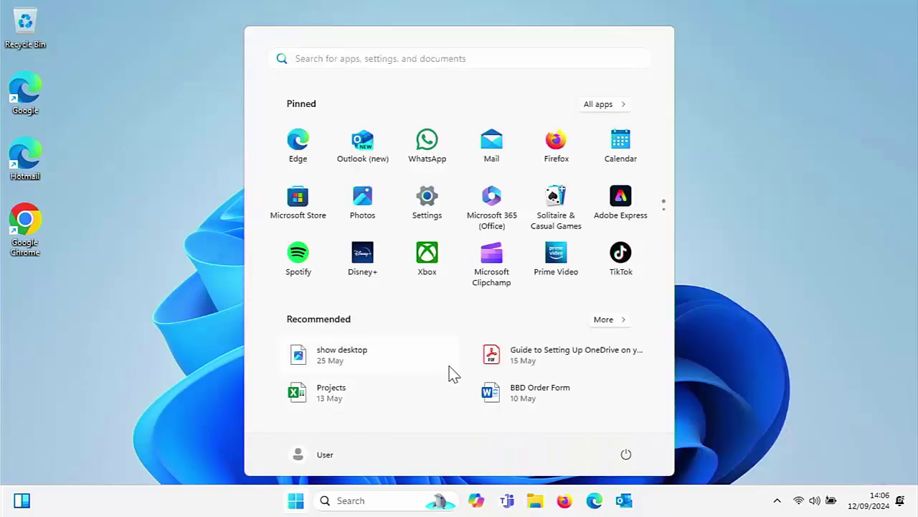
left_click(664, 219)
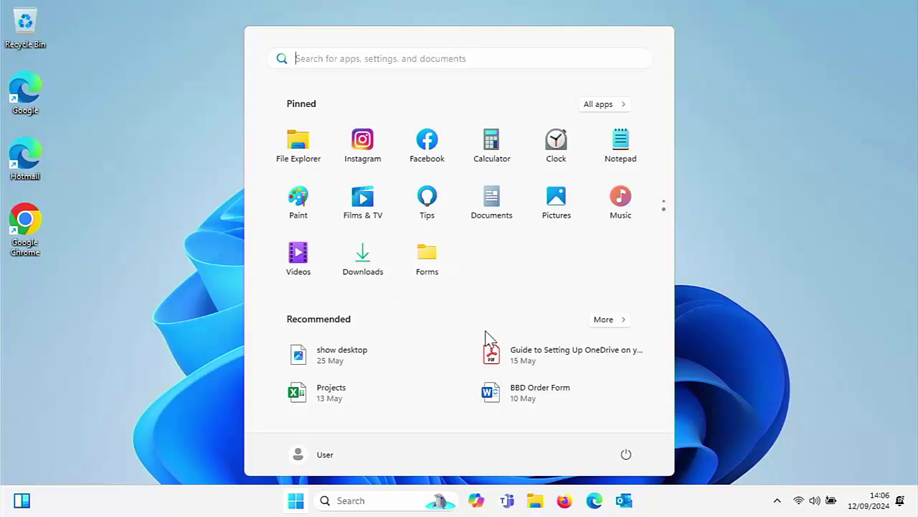
Step: Reopen File Explorer, and move the Documents, Pictures and Music pins to the first three places in Start, in that order
left_click(535, 501)
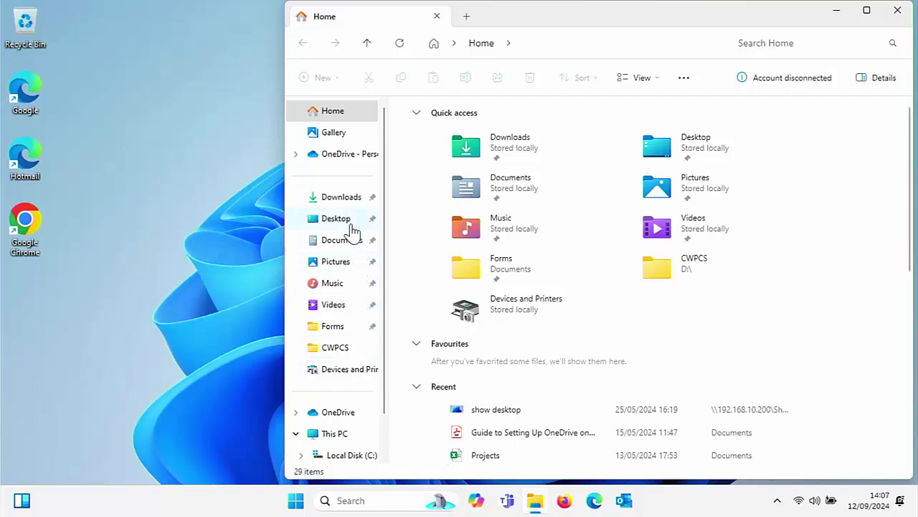
mouse_move(544, 507)
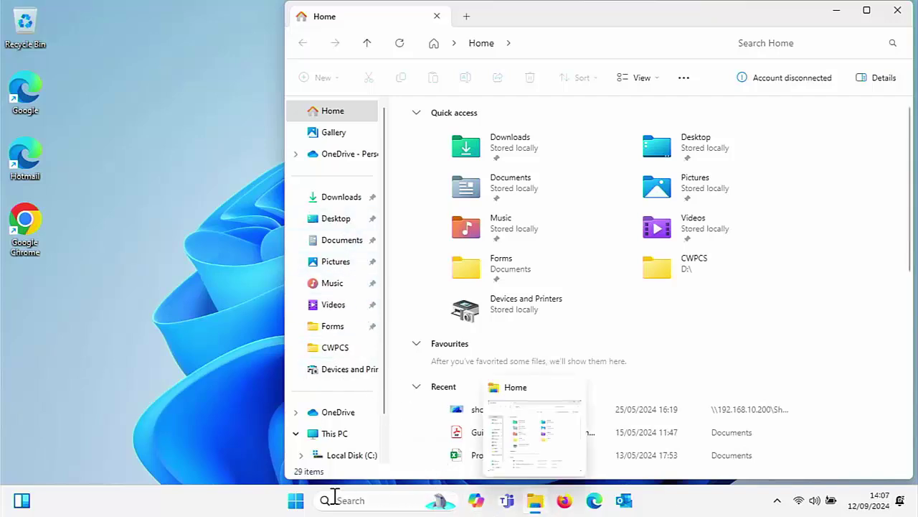
left_click(298, 505)
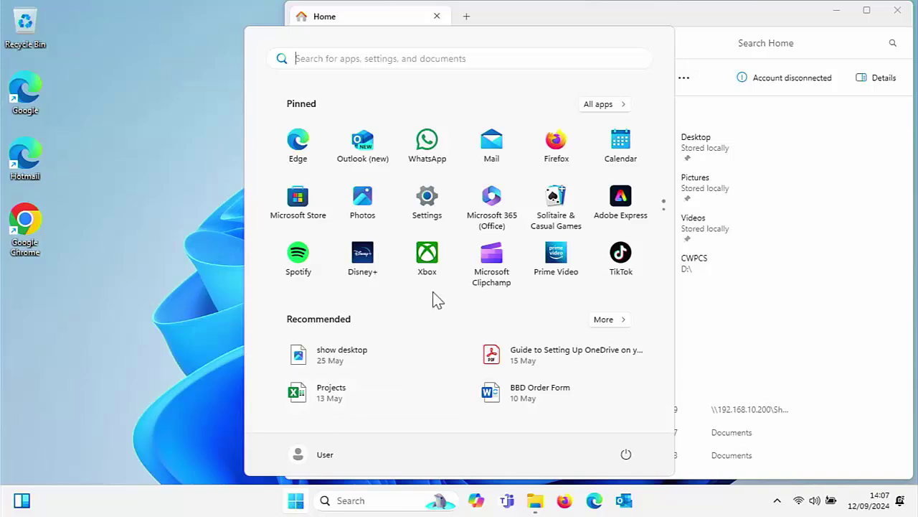
scroll(556, 228, "down", 1)
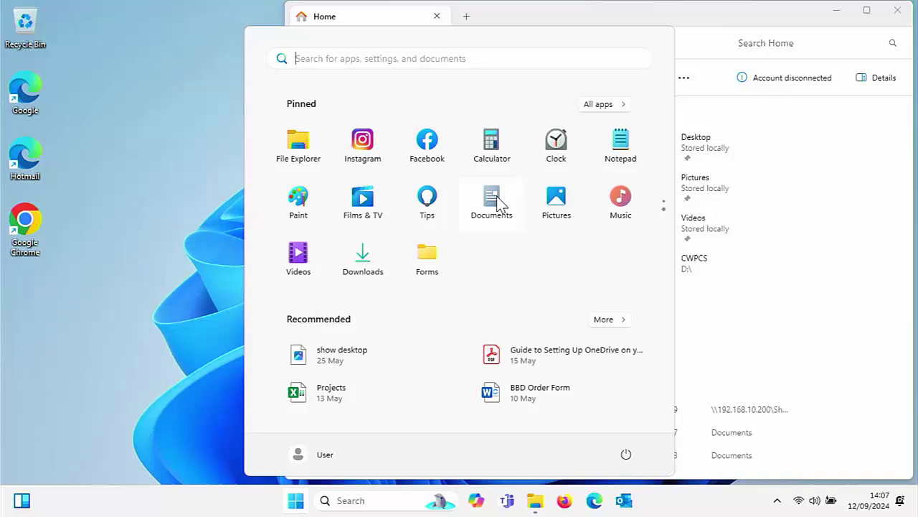
left_click_drag(500, 204, 308, 154)
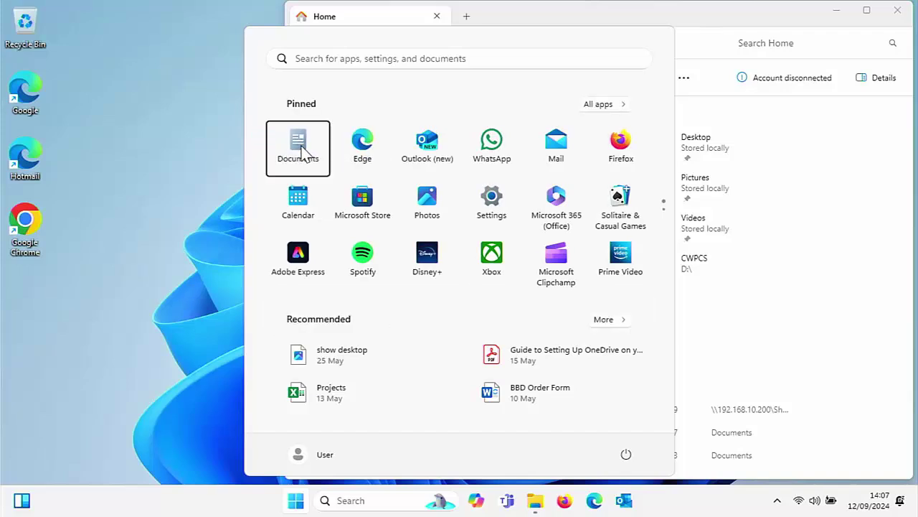
scroll(373, 215, "down", 1)
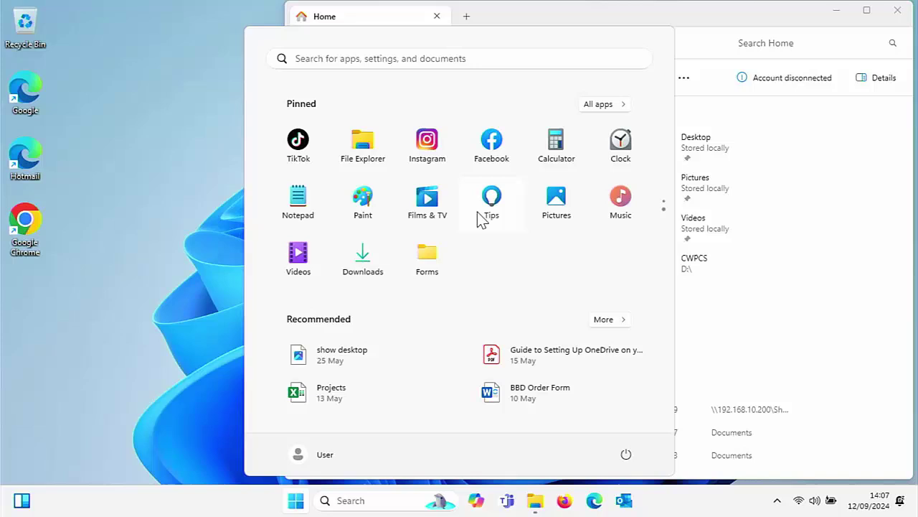
left_click_drag(544, 208, 348, 154)
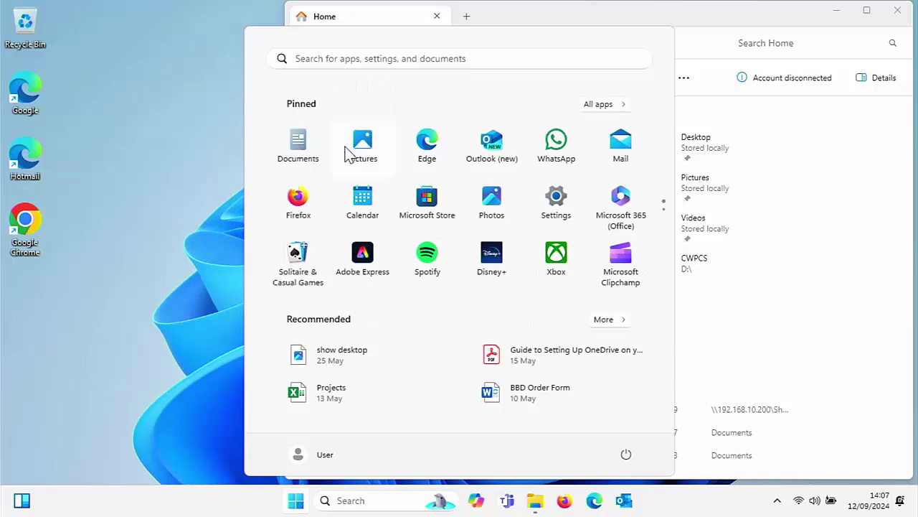
scroll(409, 195, "down", 1)
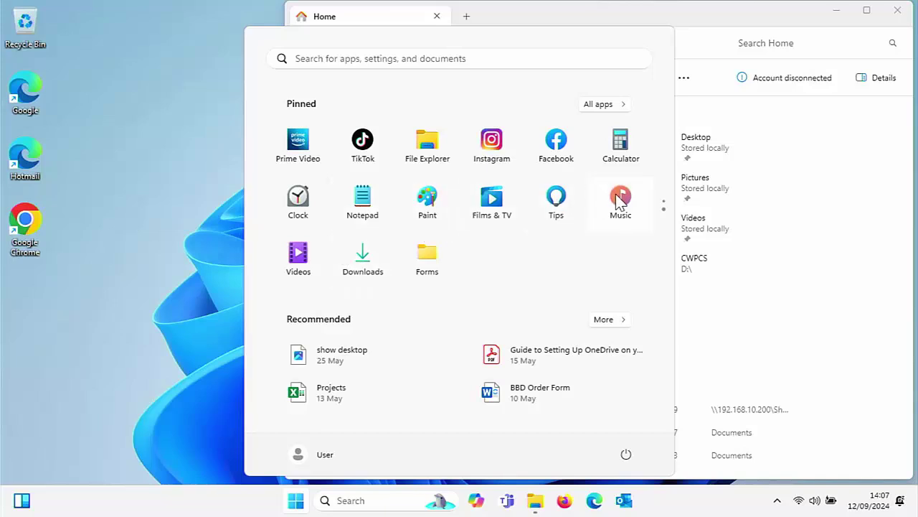
left_click_drag(621, 201, 423, 142)
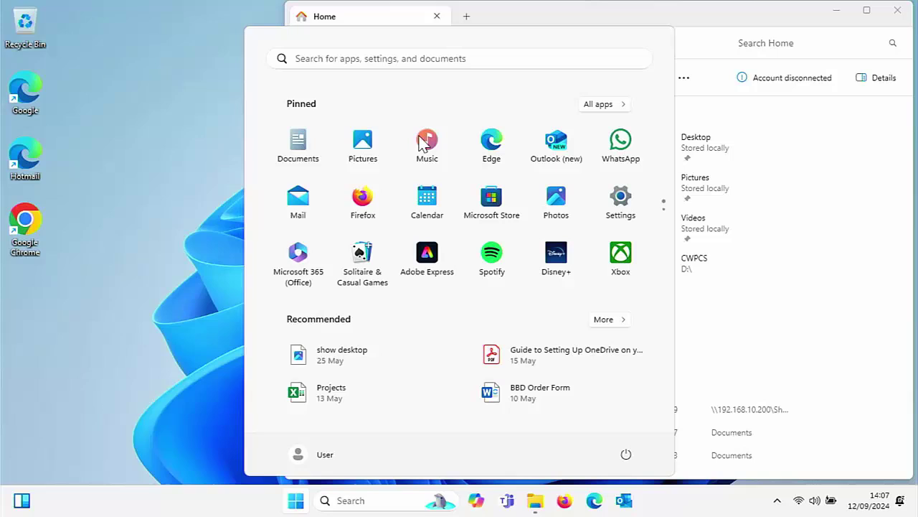
Step: Move the Videos pin from the second page onto Music, grouping the two in a folder, and look inside it
scroll(571, 299, "down", 1)
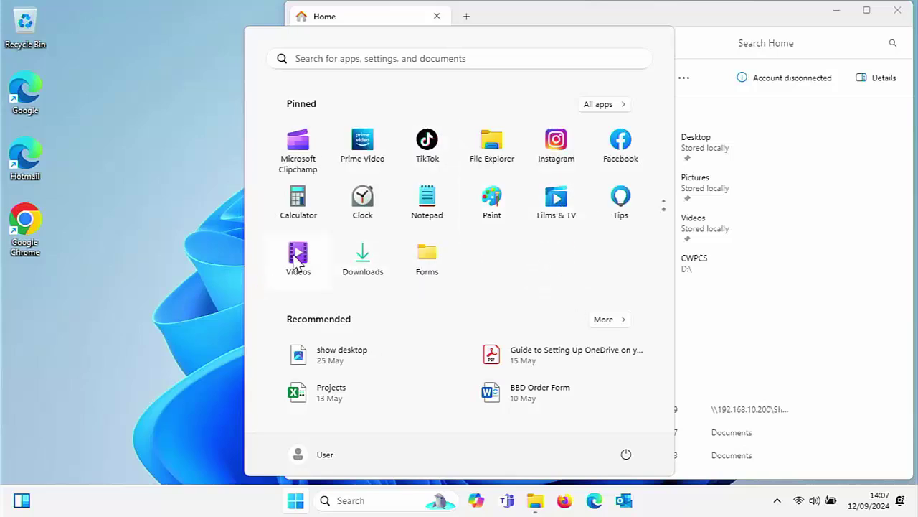
left_click_drag(300, 257, 428, 153)
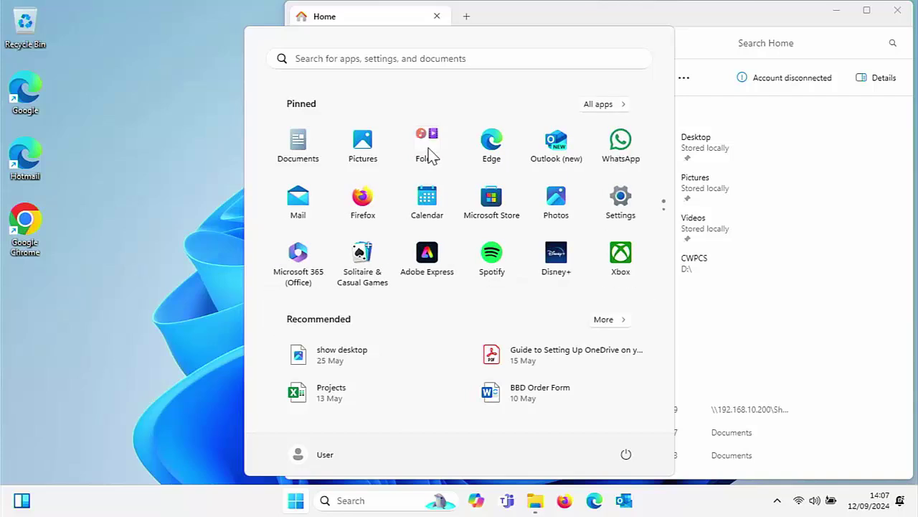
left_click(427, 154)
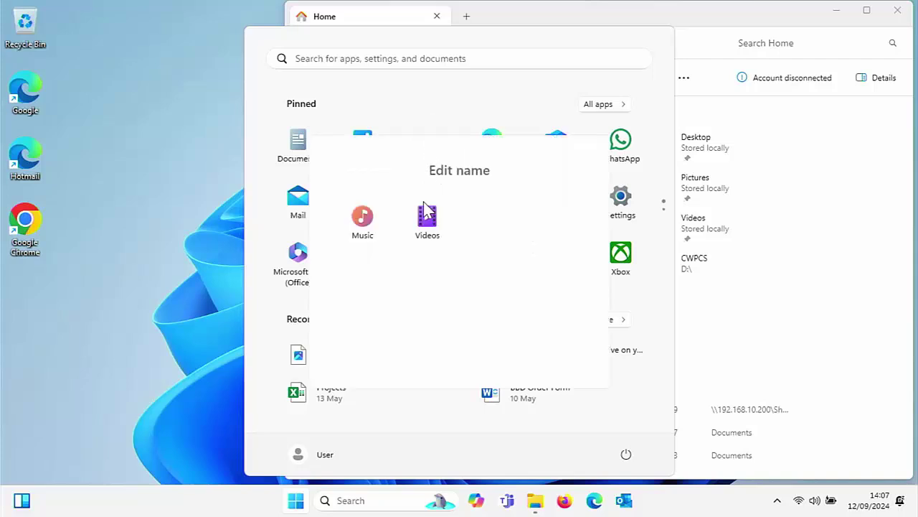
mouse_move(439, 214)
left_mouse_down()
mouse_move(461, 99)
mouse_move(458, 186)
mouse_move(439, 219)
mouse_move(429, 214)
left_mouse_up()
left_click(410, 119)
left_click(417, 156)
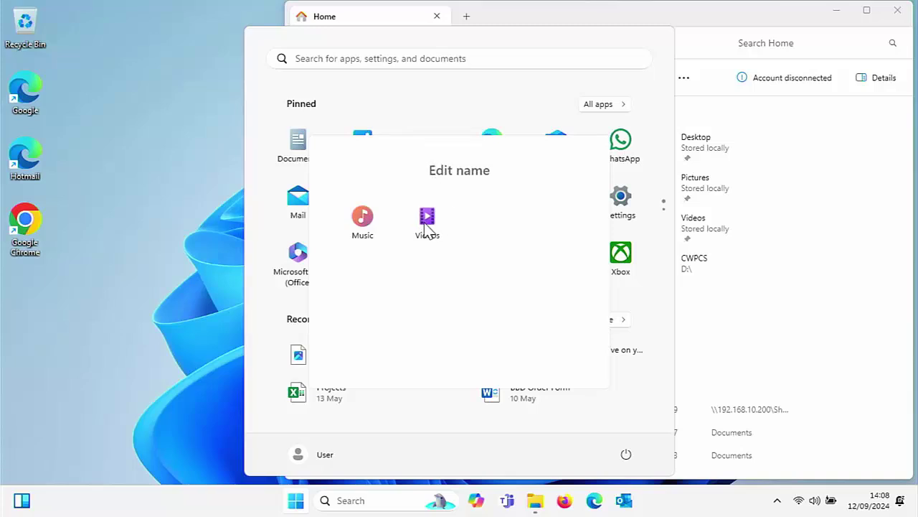
Step: Take Videos out of the folder it shares with Music, and move the Downloads pin directly after Videos
left_click_drag(425, 224, 636, 251)
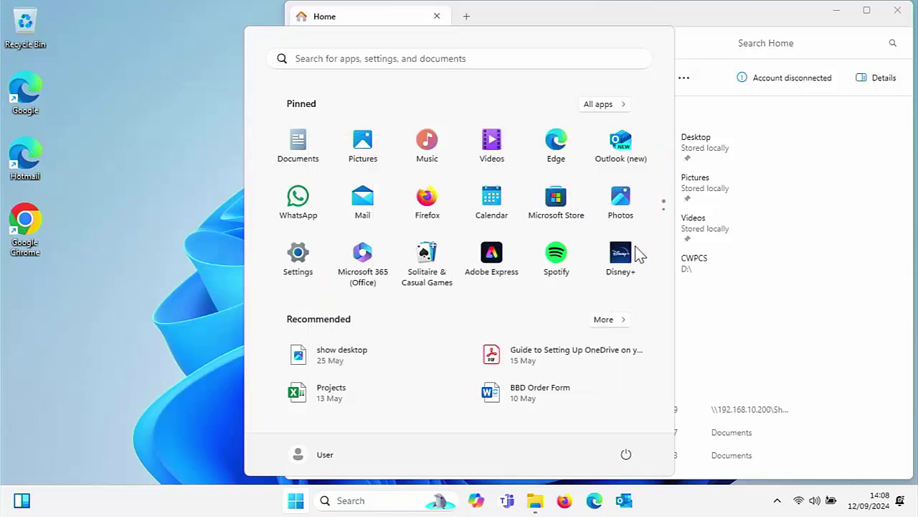
scroll(572, 289, "down", 2)
left_click_drag(365, 266, 538, 144)
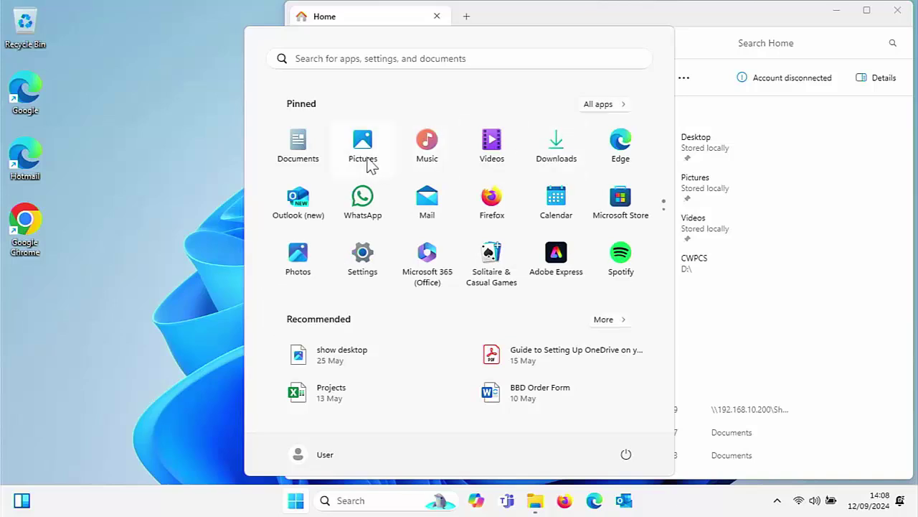
Step: Unpin the Documents folder from Start
right_click(300, 150)
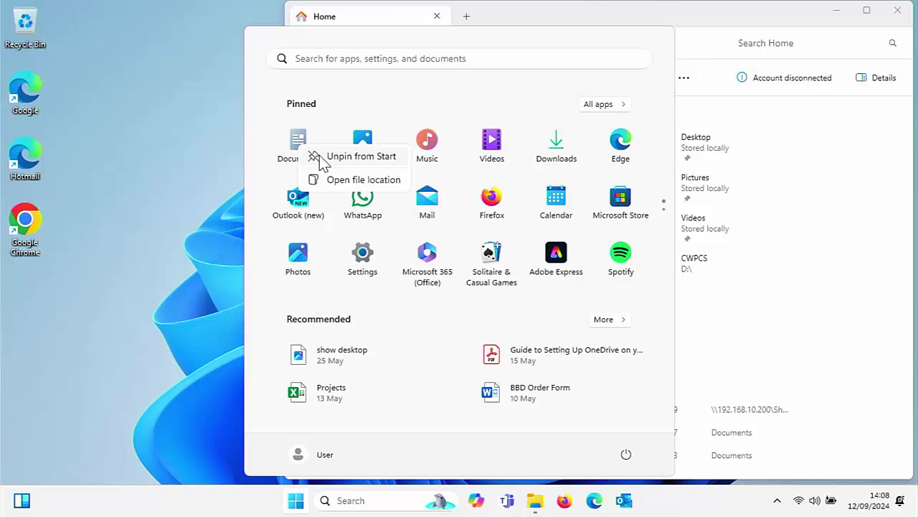
left_click(355, 156)
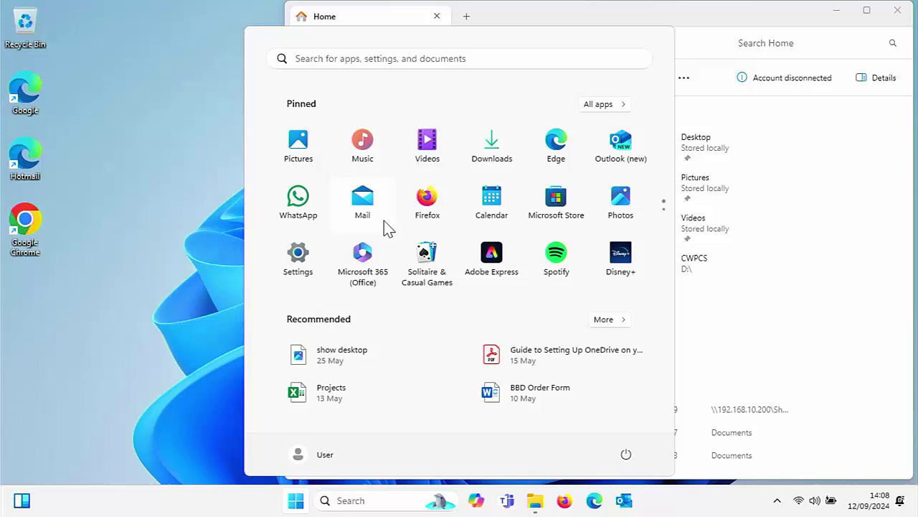
scroll(321, 216, "down", 1)
left_click_drag(319, 213, 533, 143)
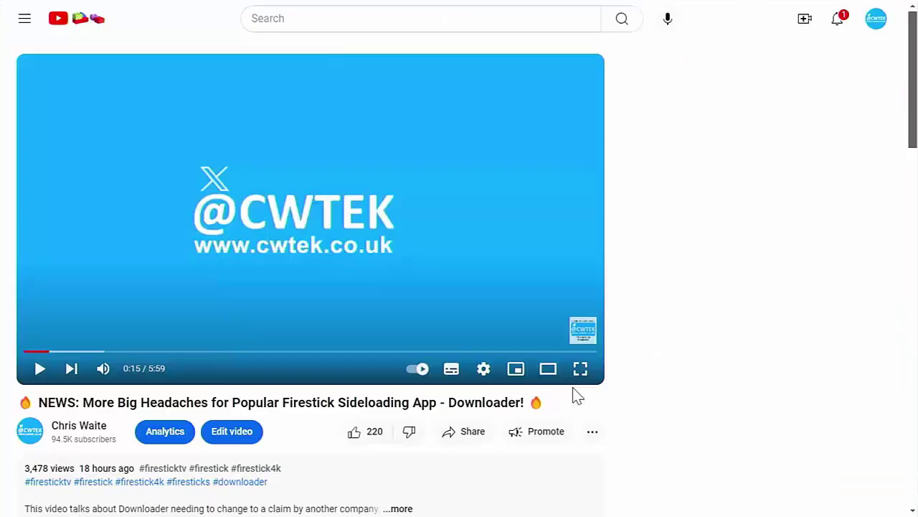
Step: On the YouTube video page, open the Super Thanks dialog, set the amount to £75.00 and close it without buying
left_click(593, 433)
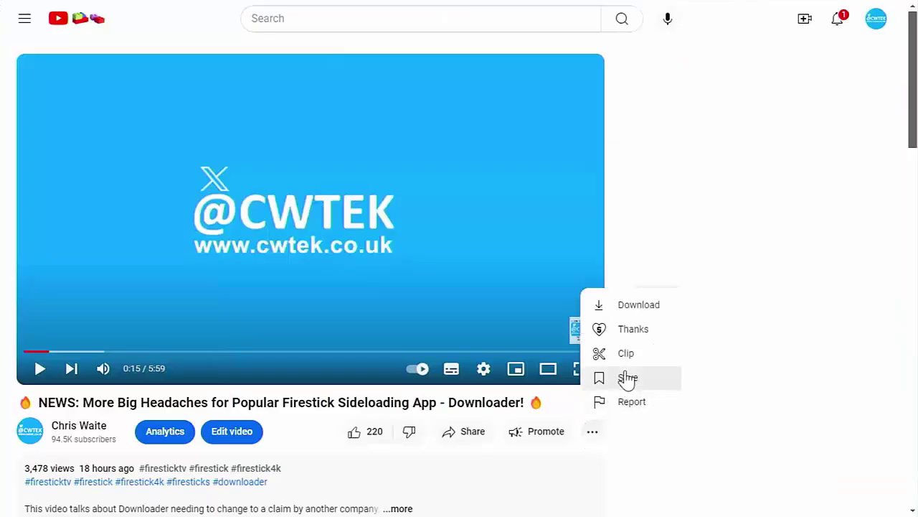
left_click(635, 330)
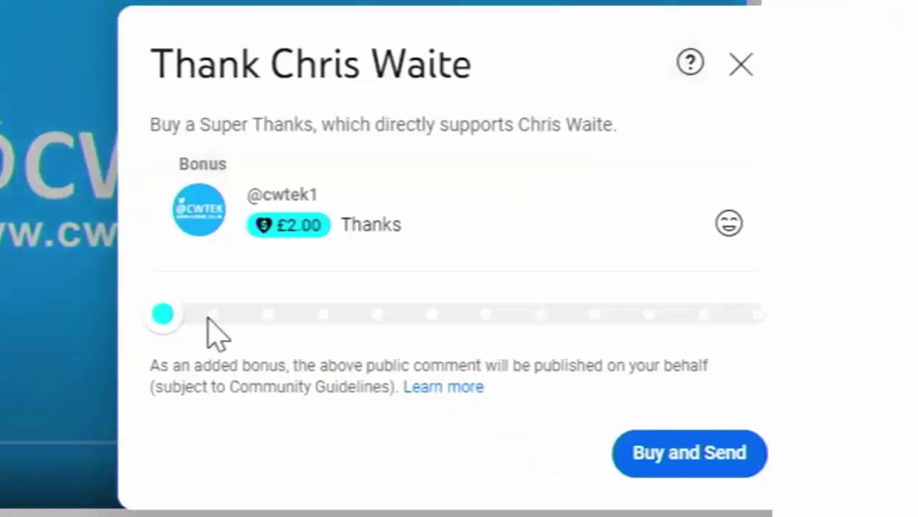
left_click_drag(165, 320, 537, 334)
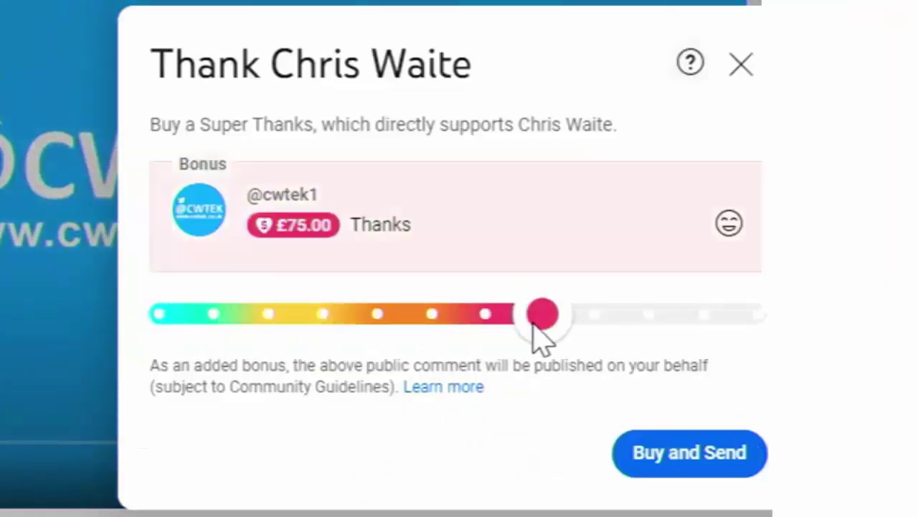
left_click(741, 68)
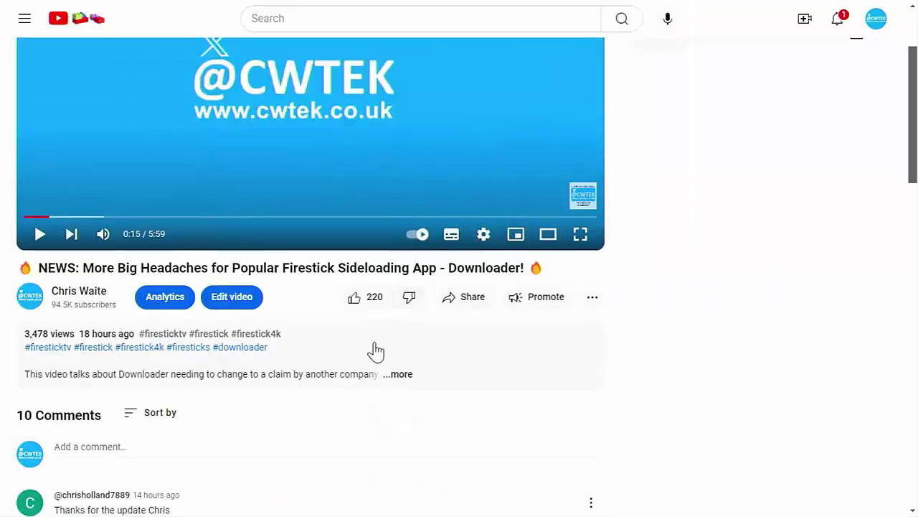
Step: Expand the video's description and look through the links it contains
left_click(399, 374)
scroll(405, 379, "down", 3)
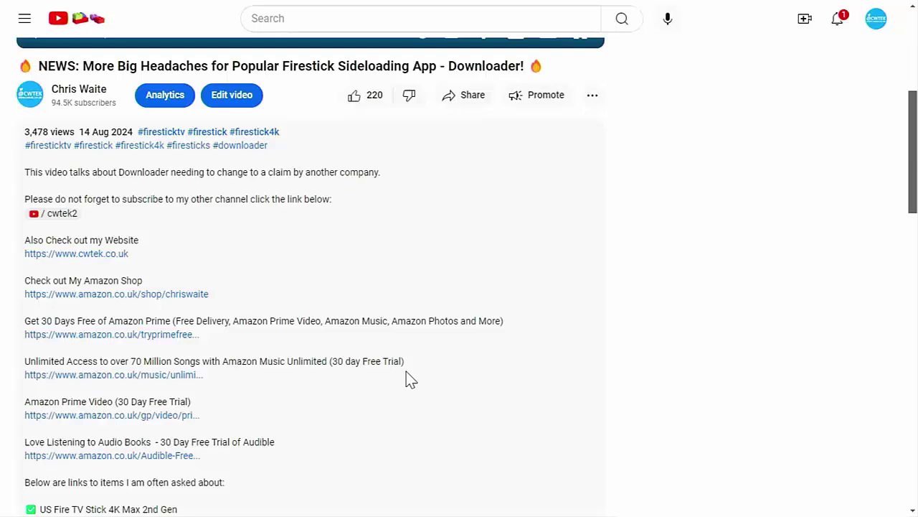
scroll(411, 380, "down", 1)
scroll(410, 380, "down", 2)
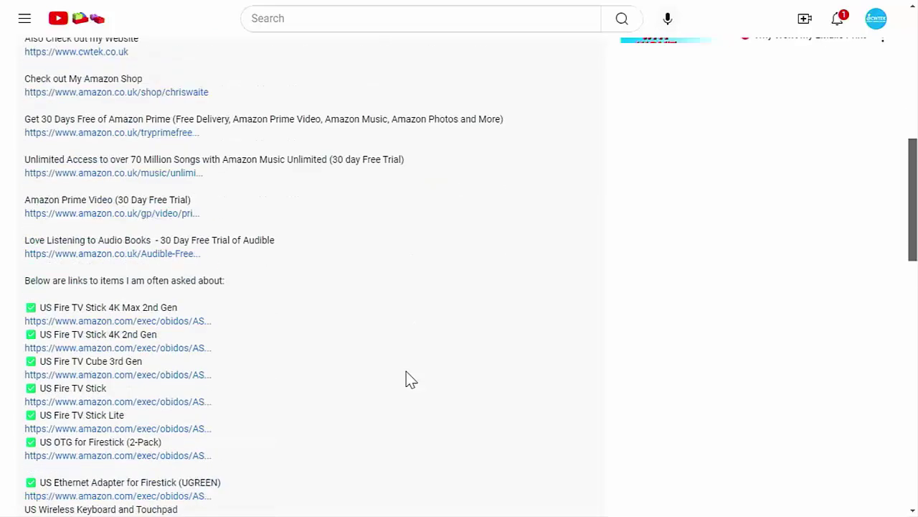
scroll(411, 381, "up", 2)
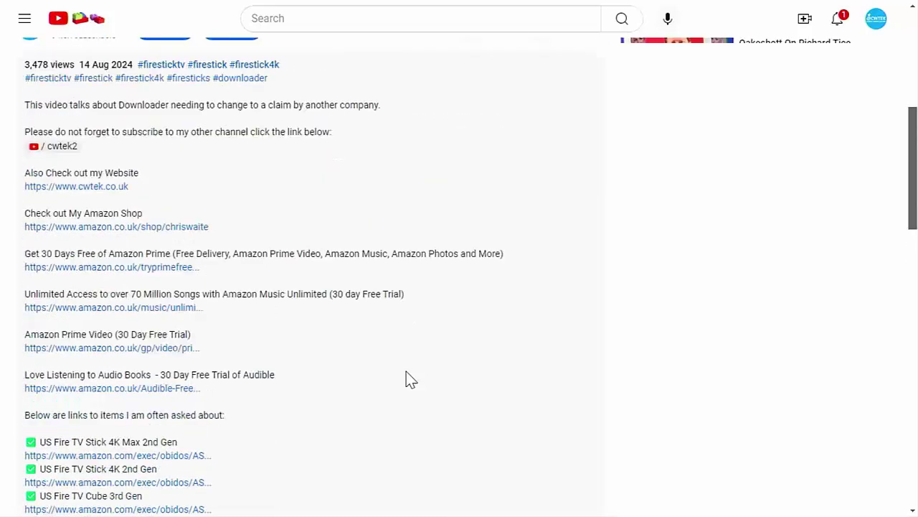
scroll(406, 380, "up", 4)
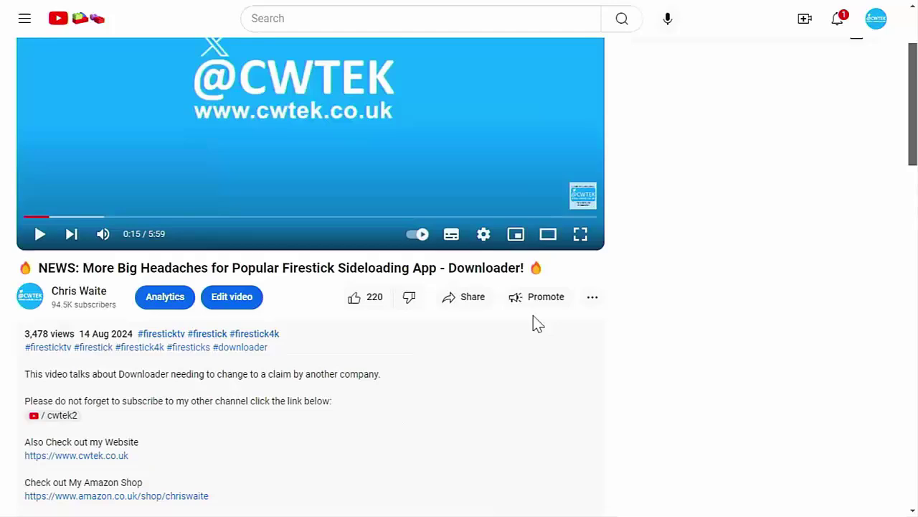
Step: Open the video's Super Thanks dialog again and set the amount to £15.00
left_click(590, 298)
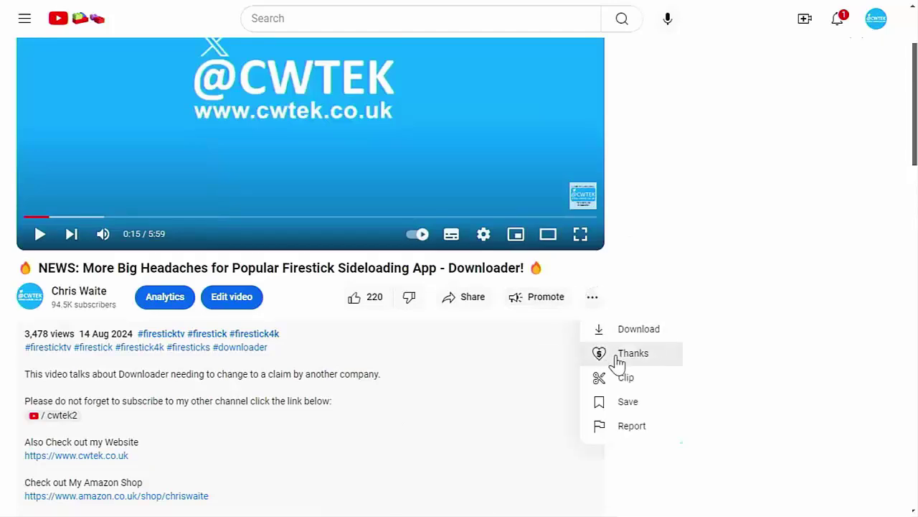
left_click(618, 353)
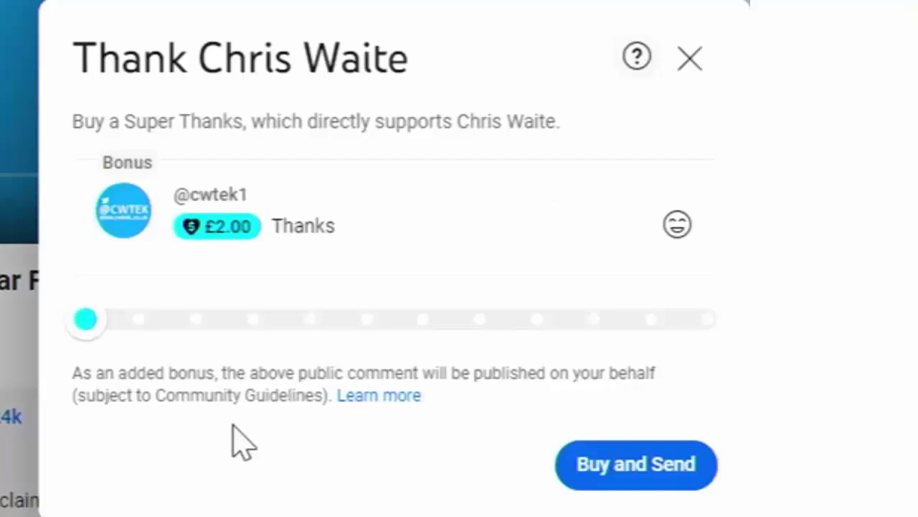
left_click_drag(90, 323, 280, 322)
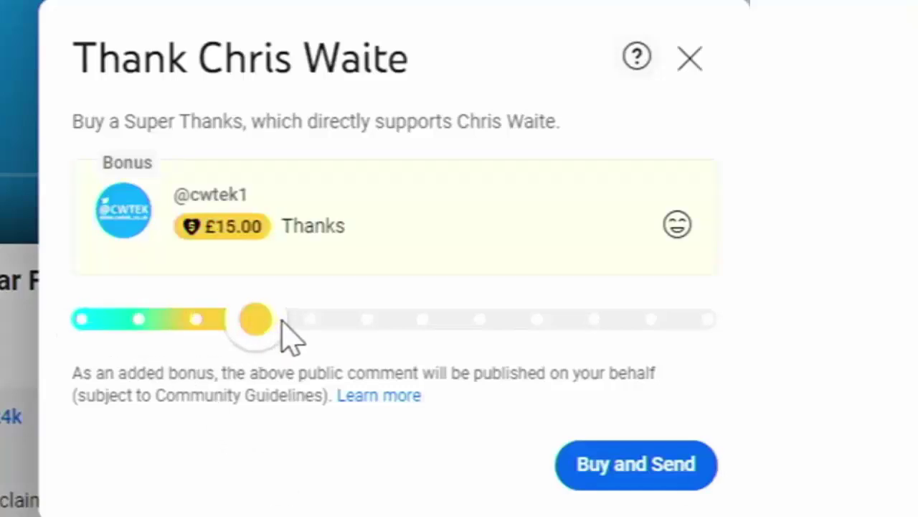
Step: Close the Super Thanks dialog without buying and open the channel page of the video's creator
left_click(693, 60)
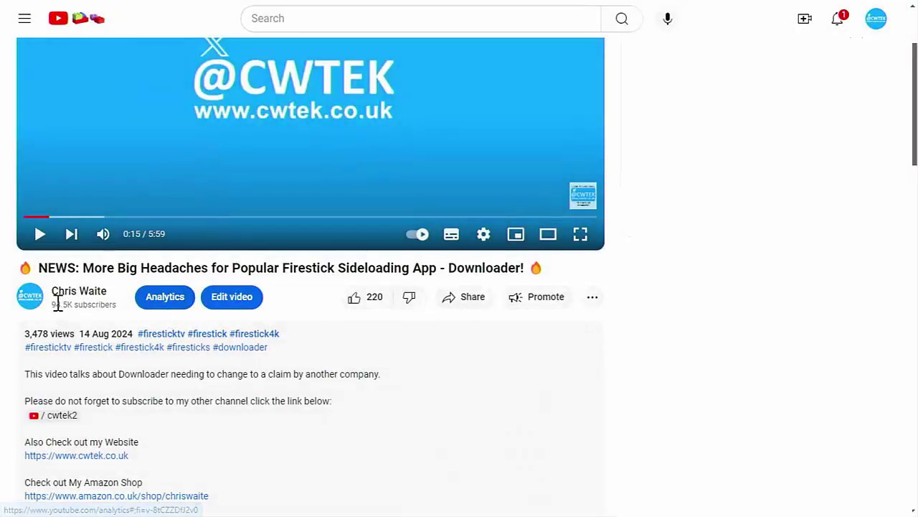
left_click(38, 305)
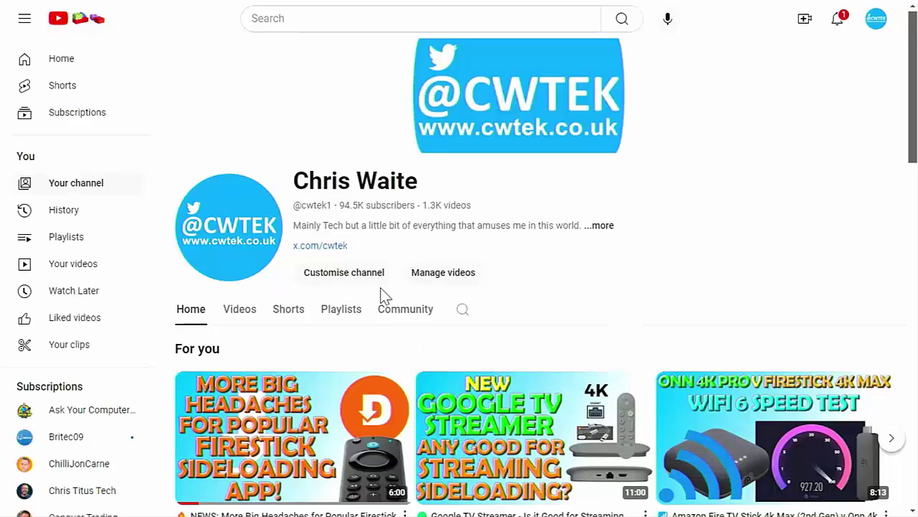
Step: Look through the channel's home page, covering its videos, popular videos, playlists, Shorts and the Fire TV Stick section
scroll(500, 308, "down", 3)
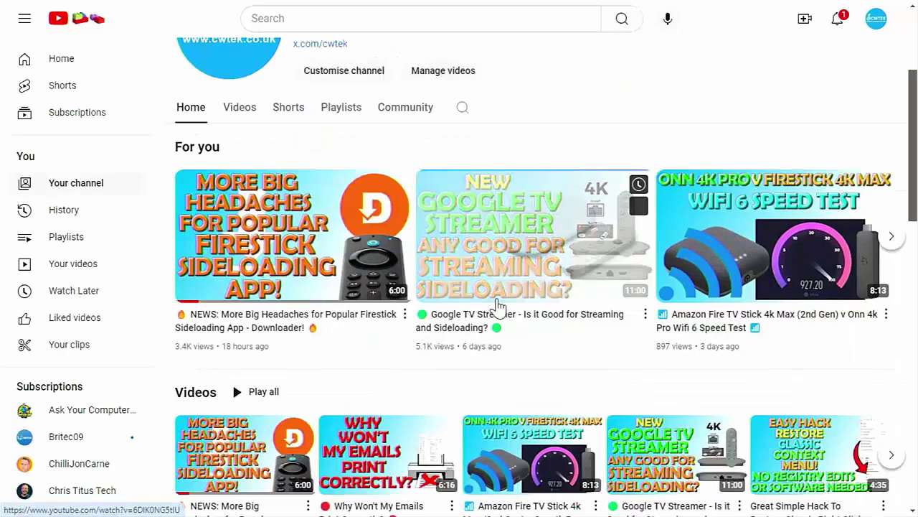
scroll(500, 308, "down", 4)
scroll(499, 307, "down", 1)
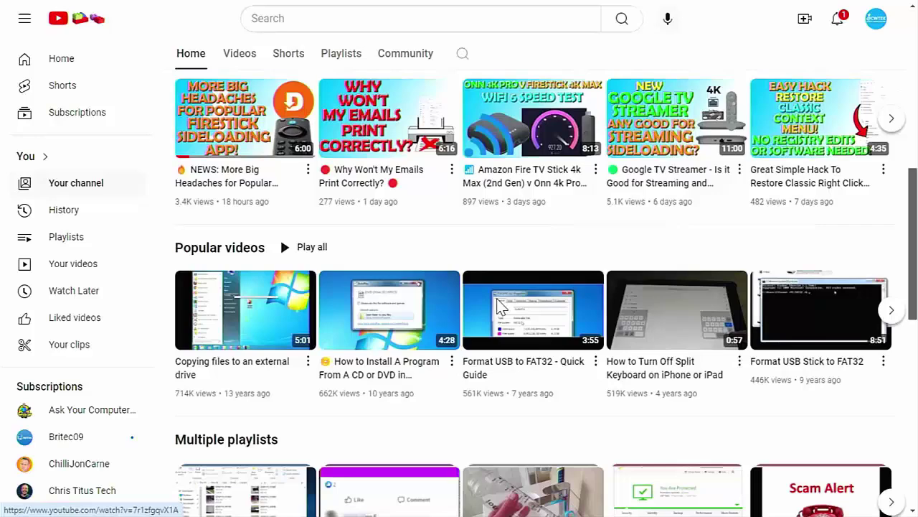
scroll(499, 307, "down", 3)
scroll(497, 298, "down", 1)
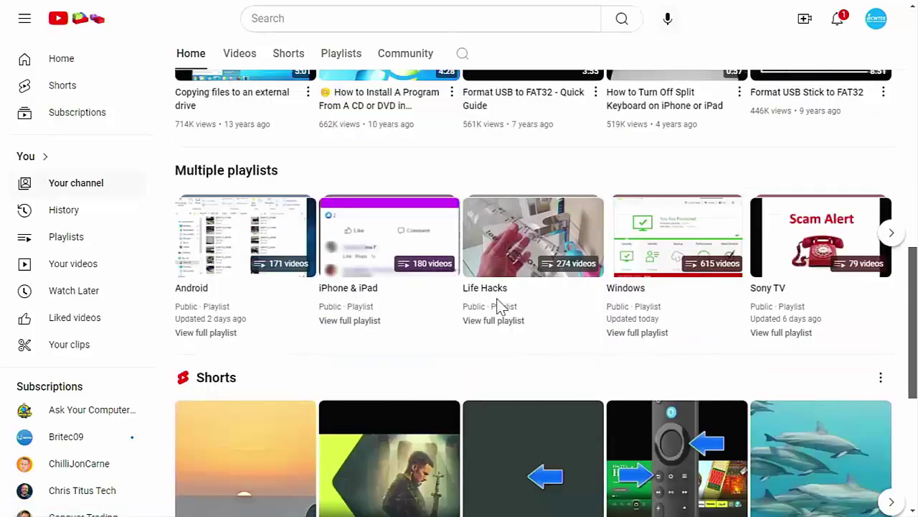
scroll(497, 302, "down", 2)
scroll(497, 307, "down", 3)
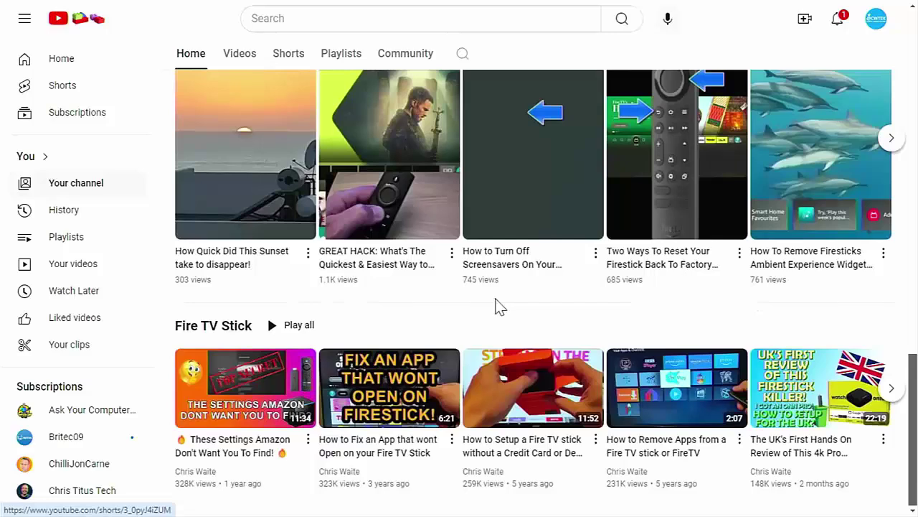
scroll(496, 307, "up", 5)
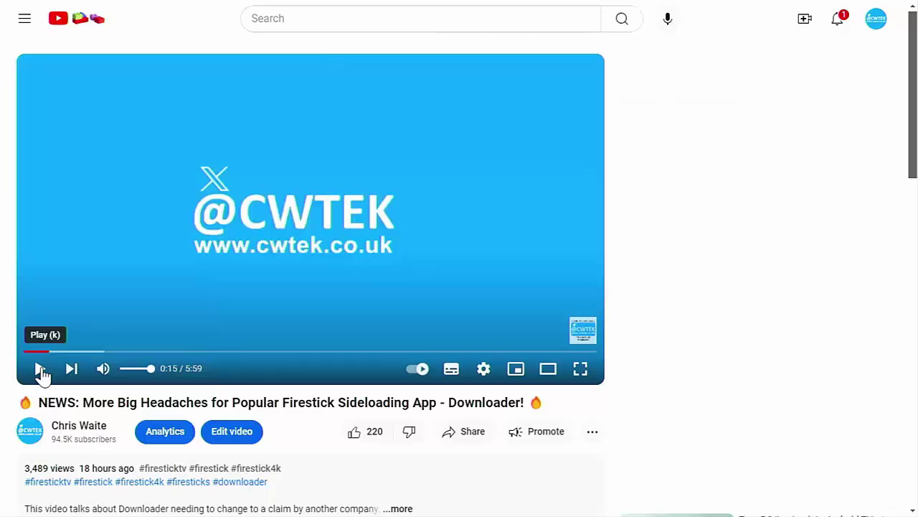
Step: Open the sharing options for the Firestick sideloading news video on its watch page
left_click(444, 440)
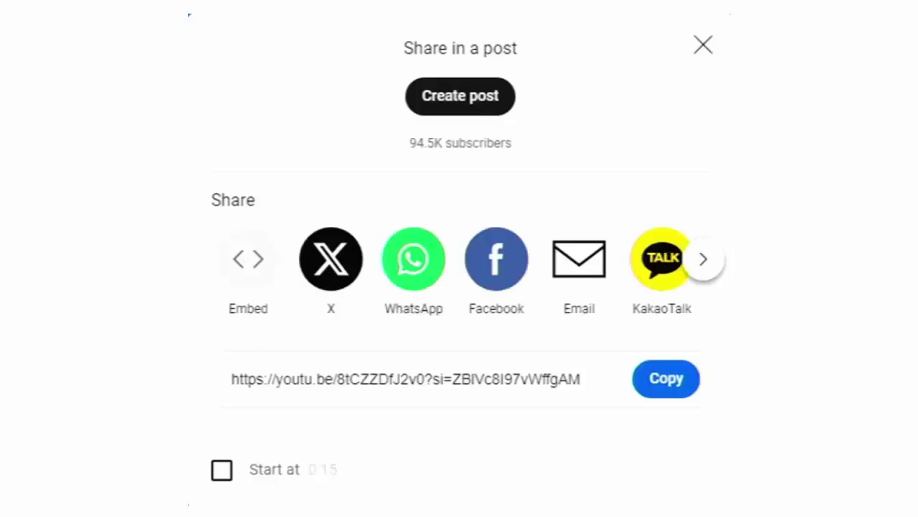